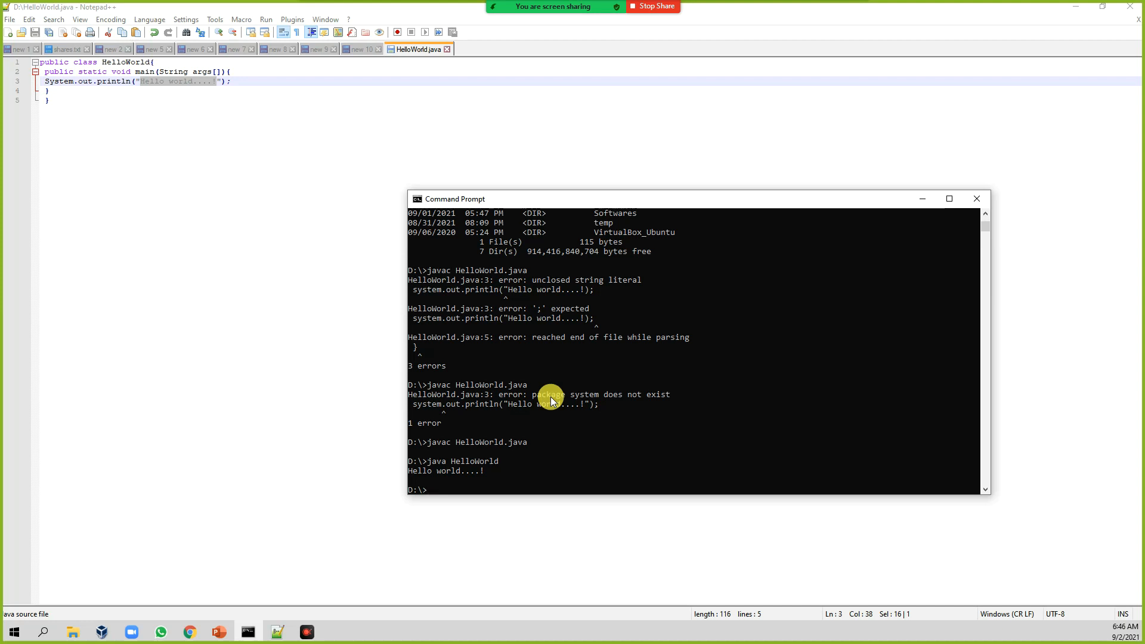
- Switch to Chrome, search for "intellij download" in a new tab, and open the JetBrains IntelliJ IDEA download page
{"action": "left_click", "coordinate": [190, 634]}
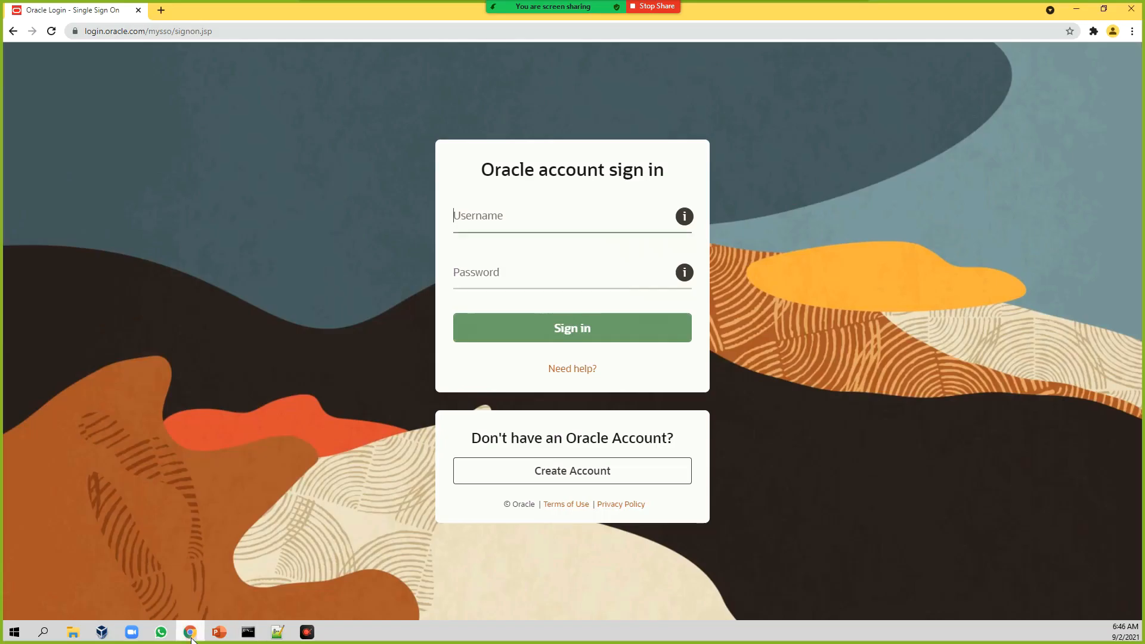
{"action": "left_click", "coordinate": [161, 11]}
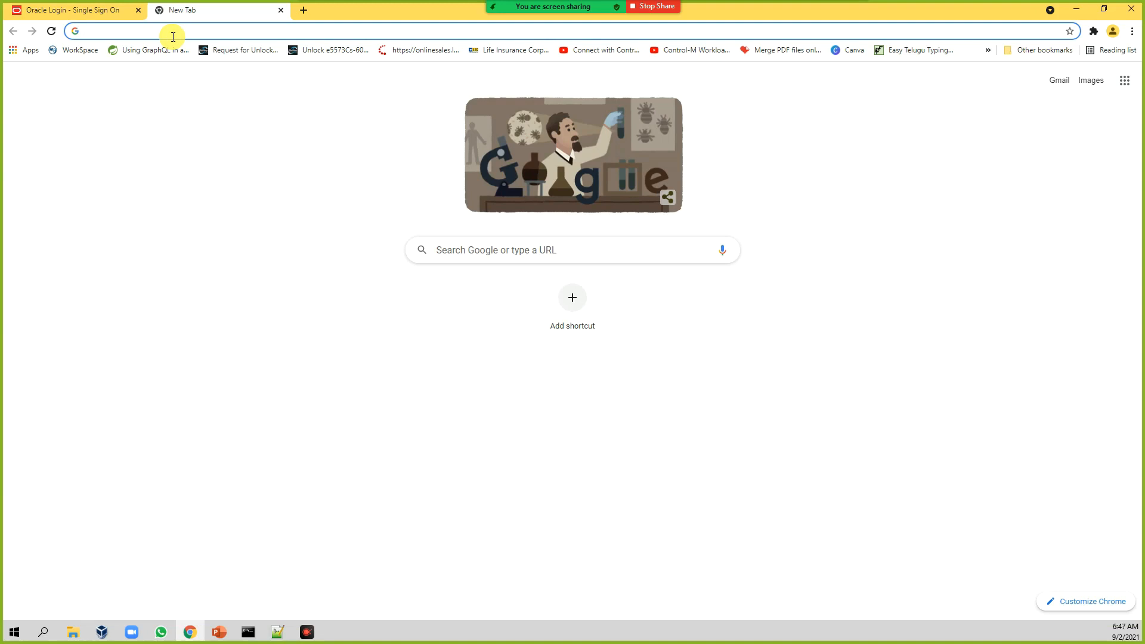
{"action": "type", "text": "in"}
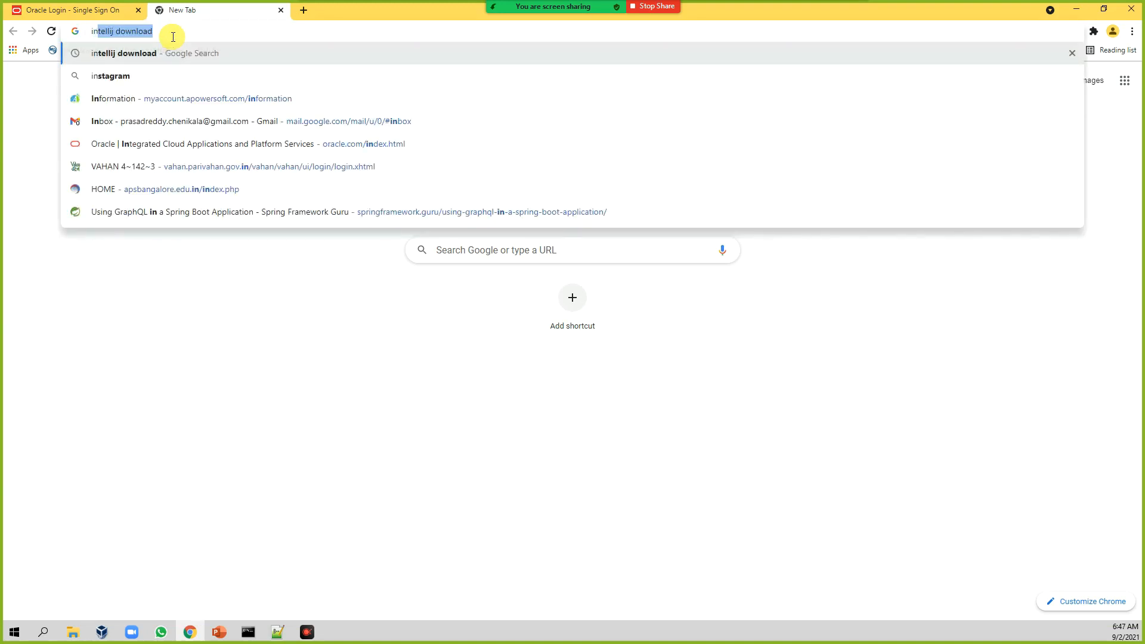
{"action": "key", "text": "Right"}
{"action": "key", "text": "Return"}
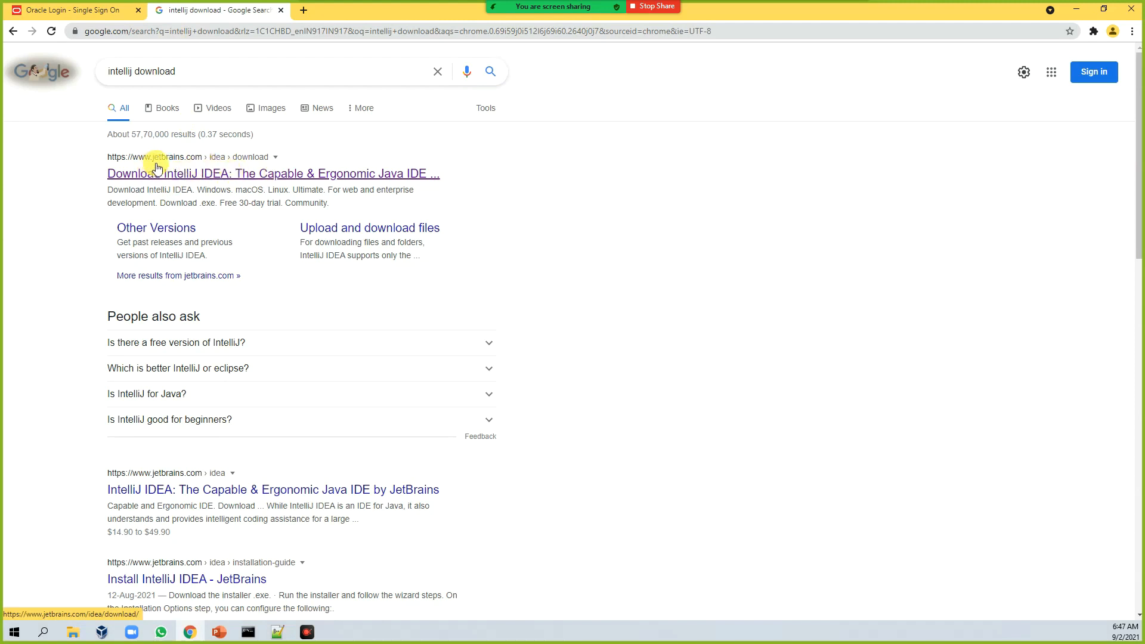
{"action": "left_click", "coordinate": [250, 174]}
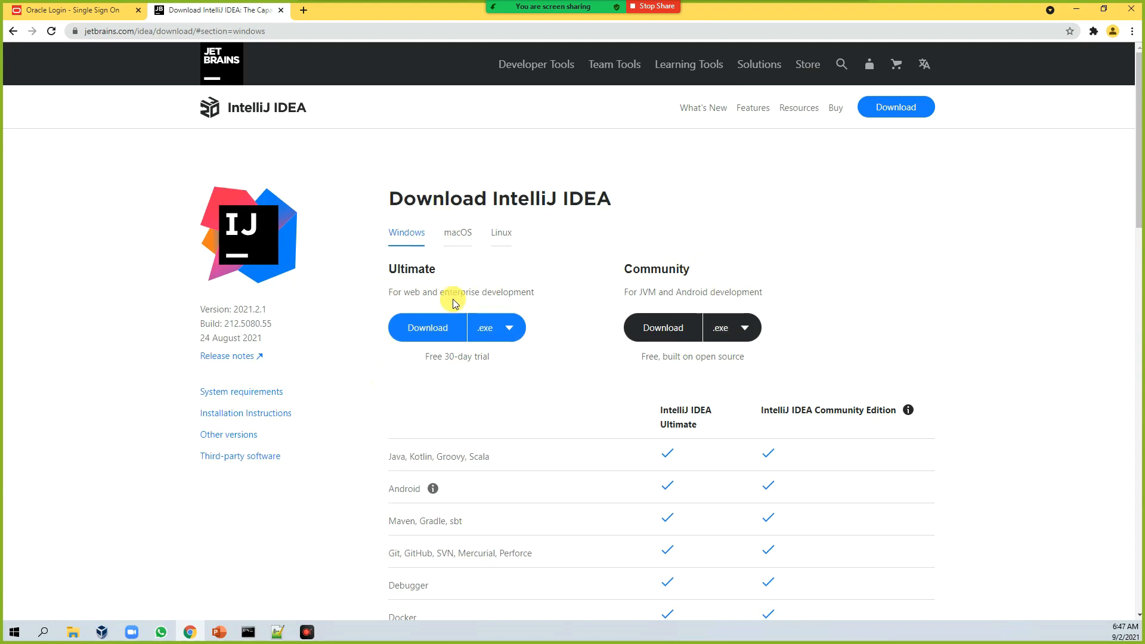
- Compare the Ultimate and Community editions of IntelliJ IDEA, examining their licensing notes and the feature comparison table
{"action": "double_click", "coordinate": [422, 271]}
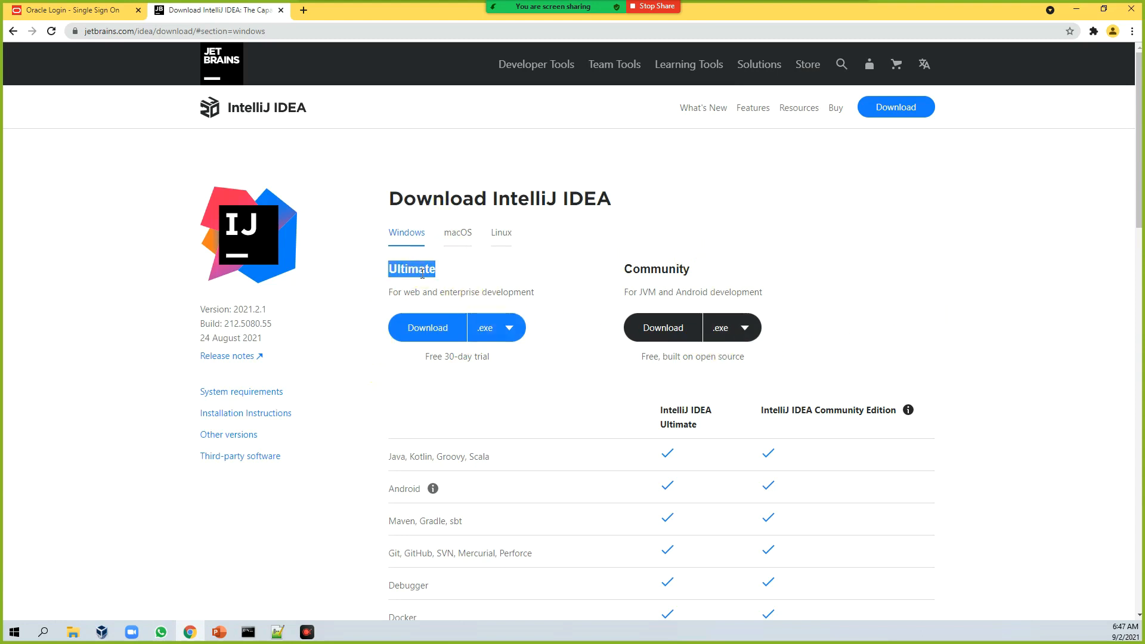
{"action": "double_click", "coordinate": [668, 270]}
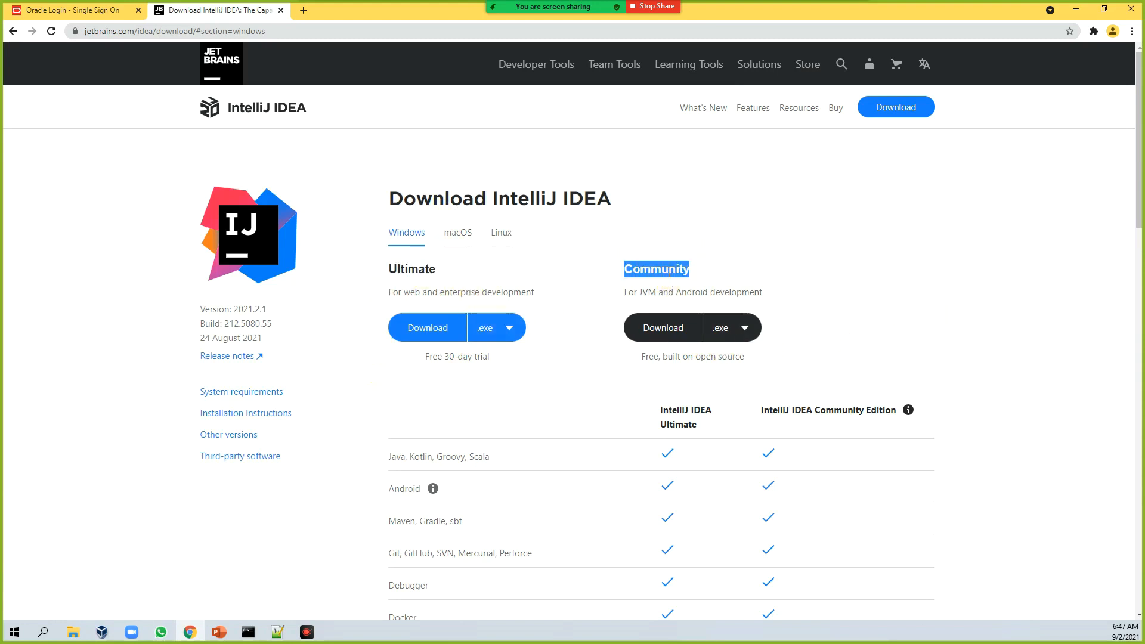
{"action": "double_click", "coordinate": [433, 272]}
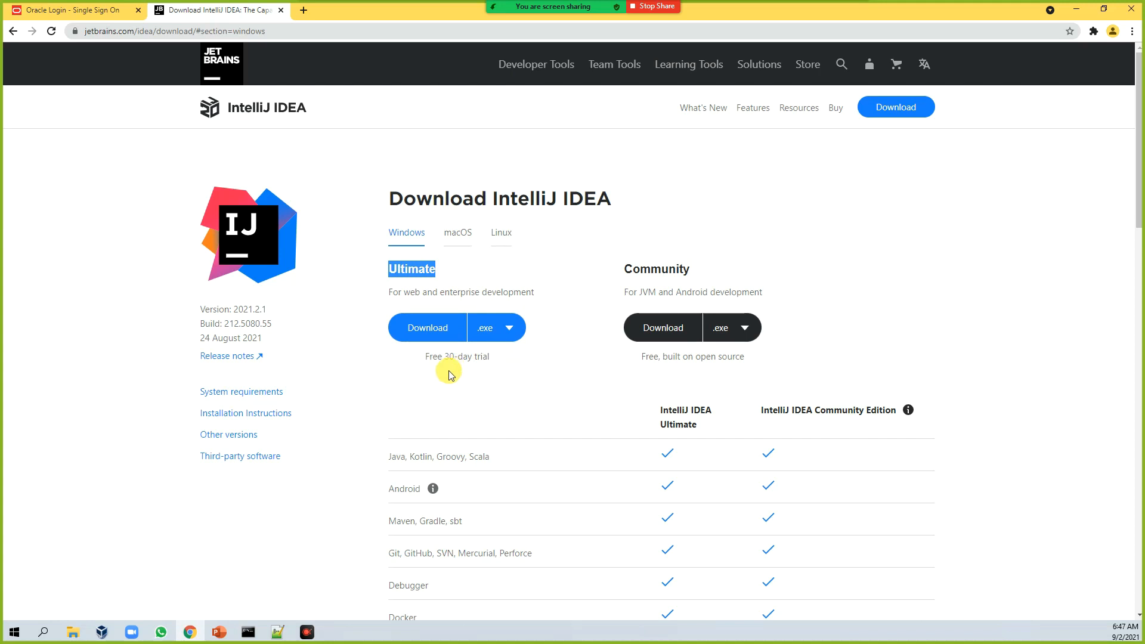
{"action": "left_click", "coordinate": [481, 359]}
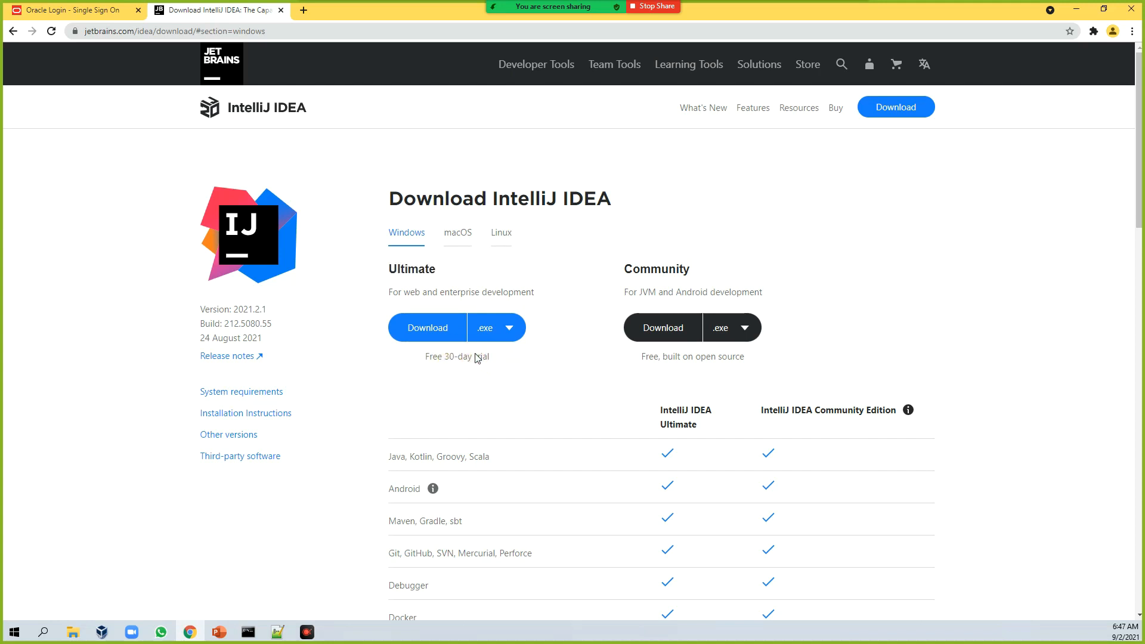
{"action": "double_click", "coordinate": [646, 274]}
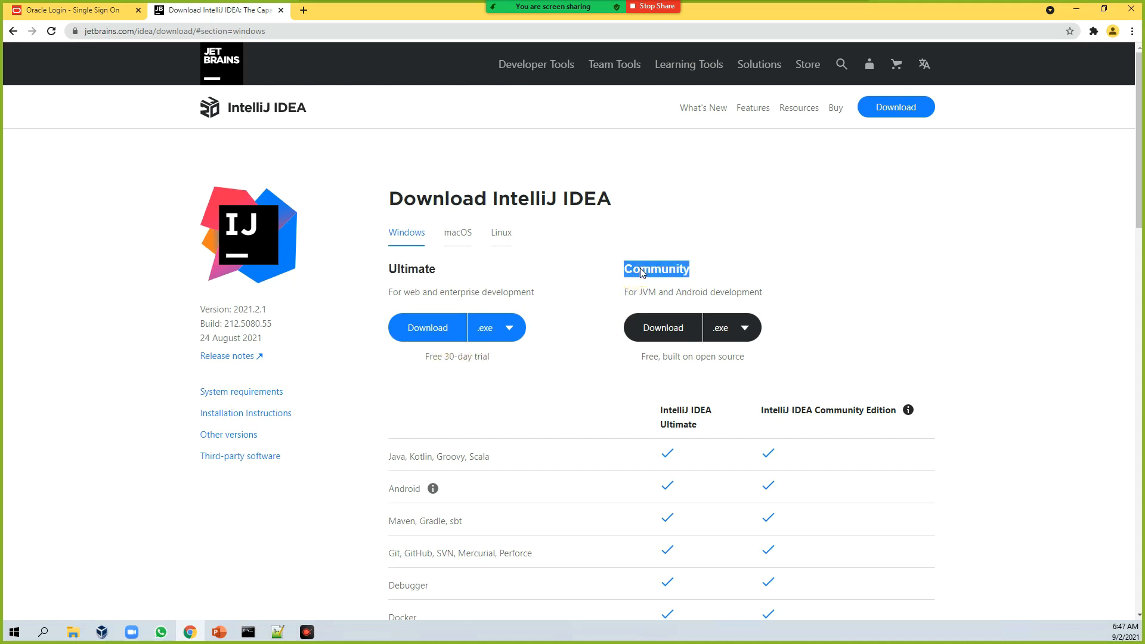
{"action": "left_click", "coordinate": [670, 268]}
{"action": "left_click", "coordinate": [671, 349]}
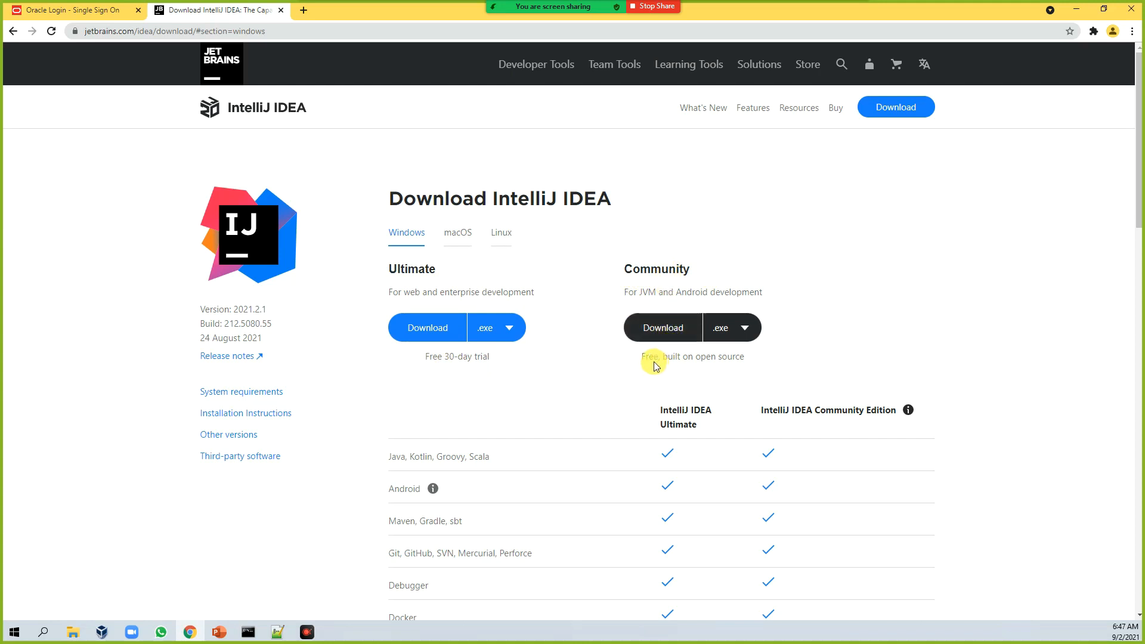
{"action": "left_click_drag", "start_coordinate": [642, 357], "coordinate": [756, 367]}
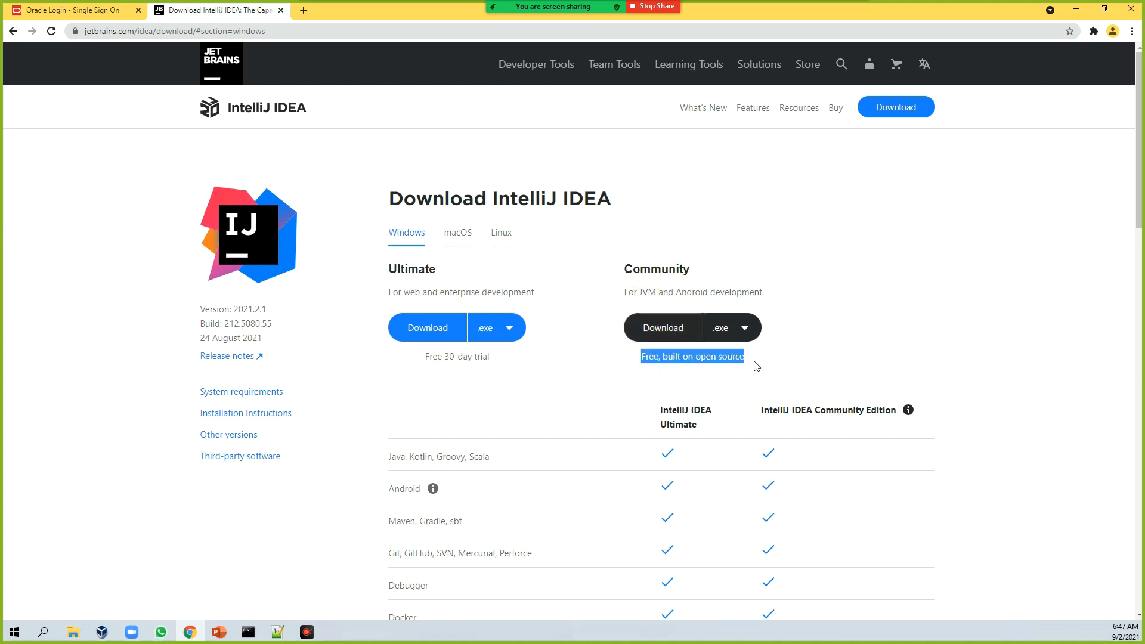
{"action": "scroll", "coordinate": [754, 363], "scroll_direction": "down", "scroll_amount": 3}
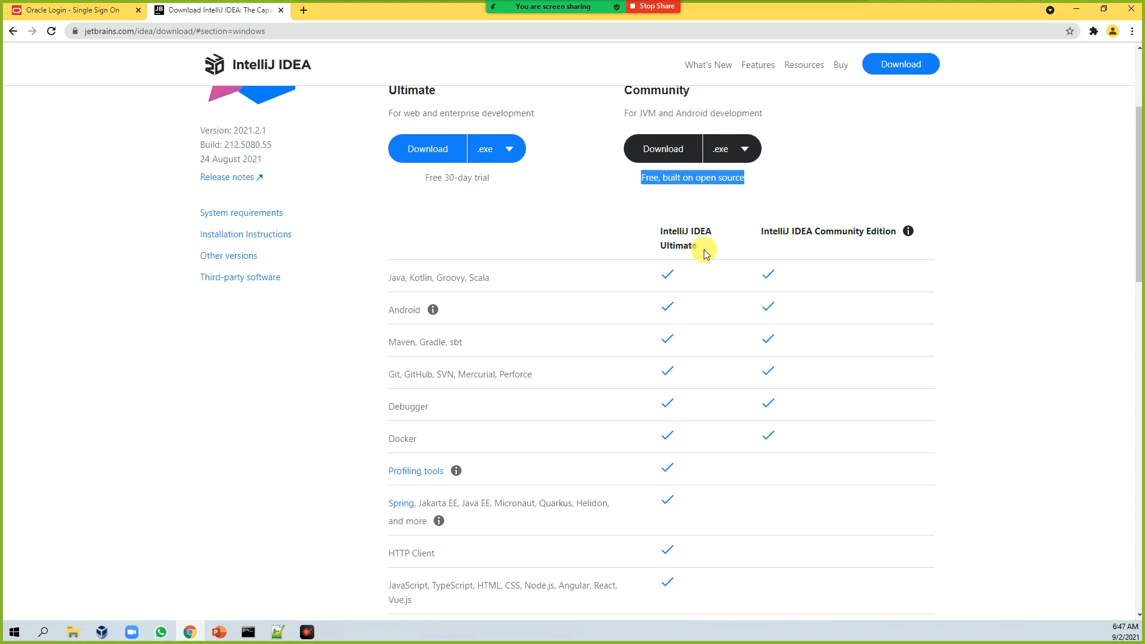
{"action": "scroll", "coordinate": [693, 396], "scroll_direction": "down", "scroll_amount": 2}
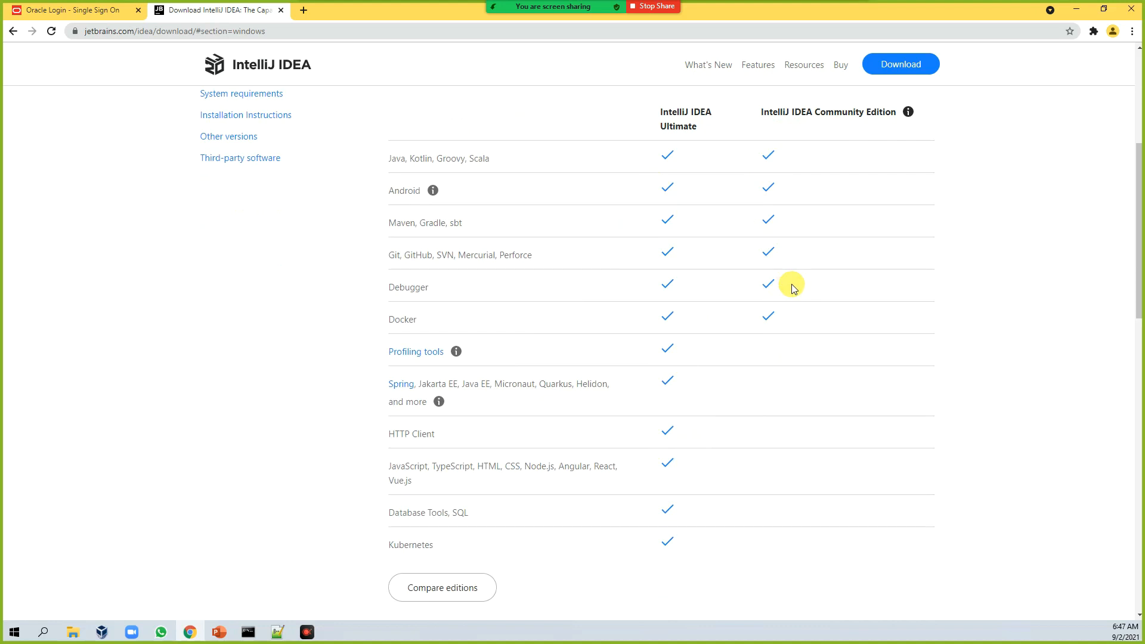
{"action": "scroll", "coordinate": [793, 289], "scroll_direction": "up", "scroll_amount": 3}
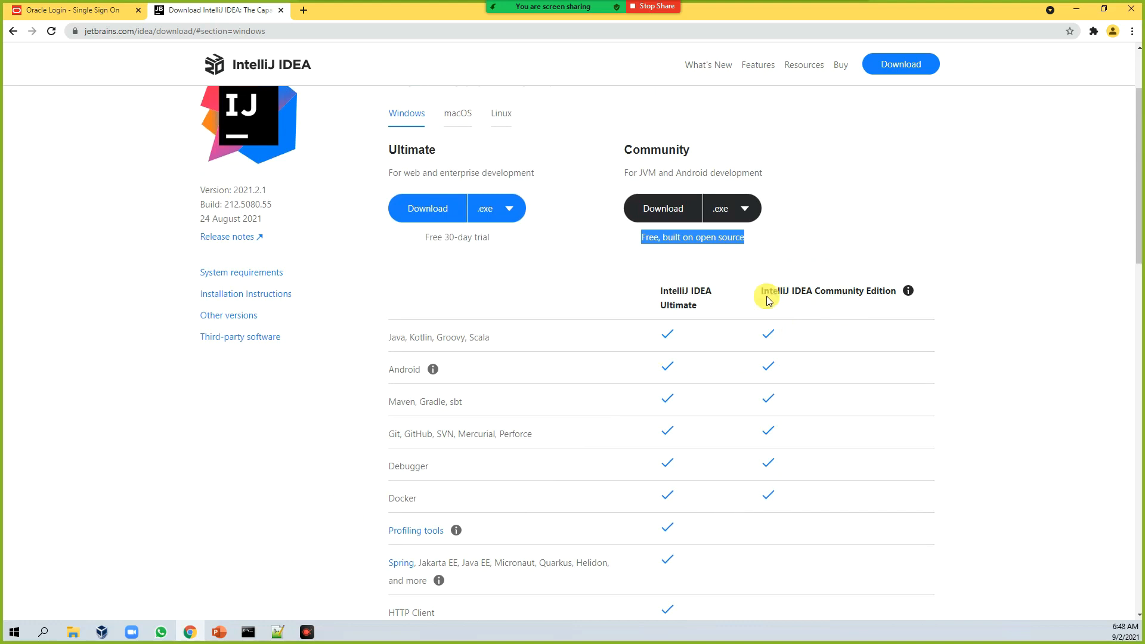
{"action": "left_click", "coordinate": [668, 215]}
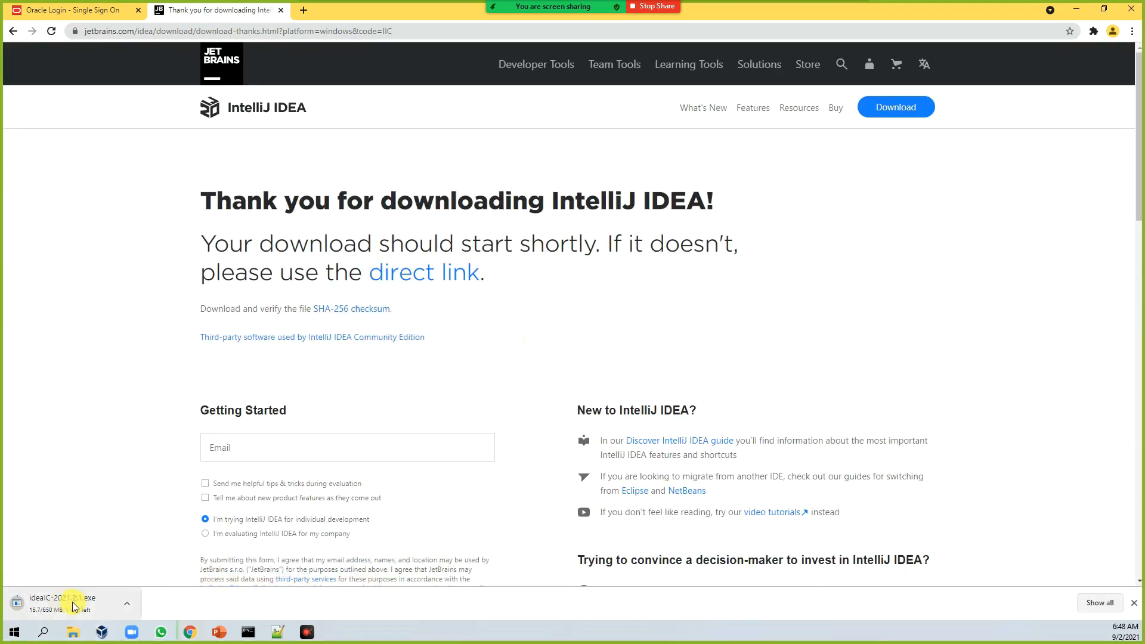
{"action": "left_click", "coordinate": [126, 604]}
{"action": "left_click", "coordinate": [155, 587]}
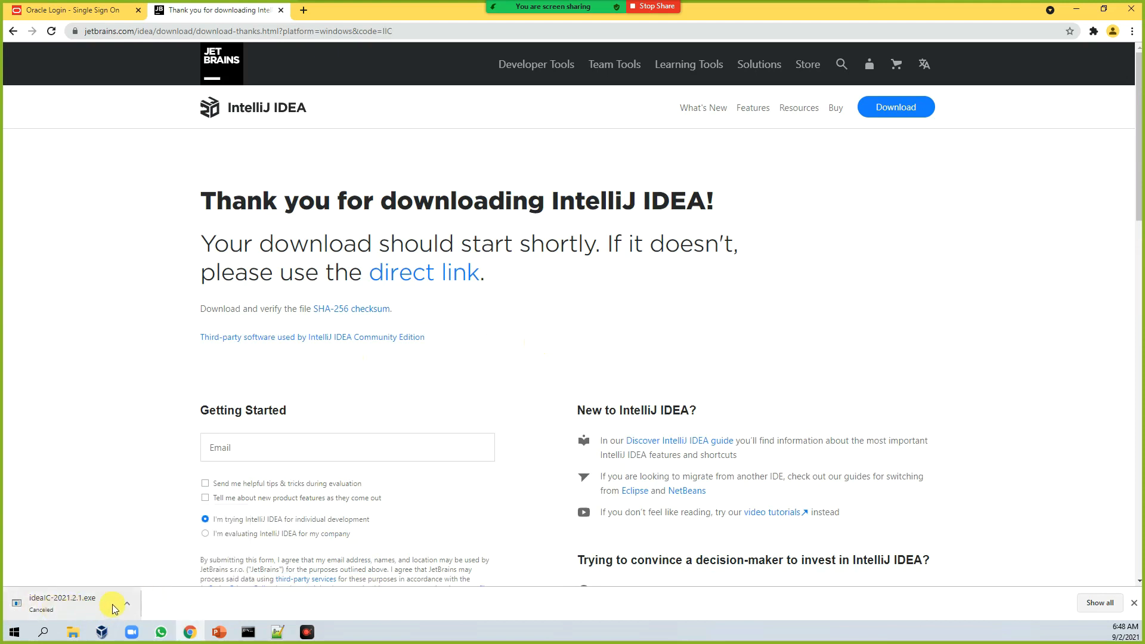
- Switch to File Explorer and run the ideaIC-2021.2.1.exe installer from the Softwares folder on drive D
{"action": "left_click", "coordinate": [72, 633]}
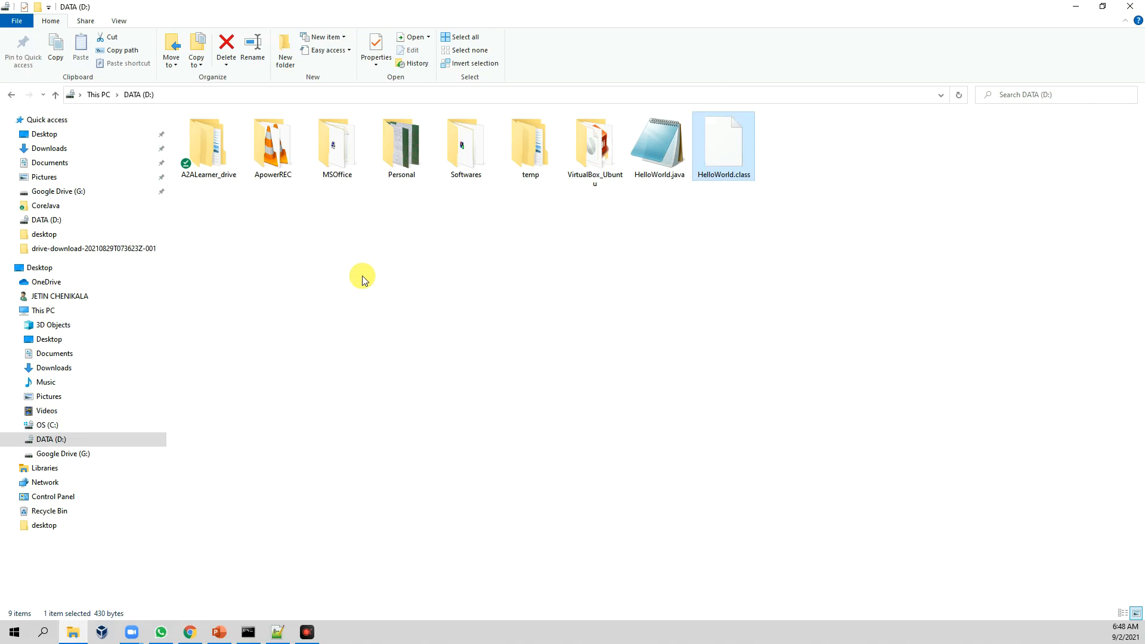
{"action": "double_click", "coordinate": [465, 152]}
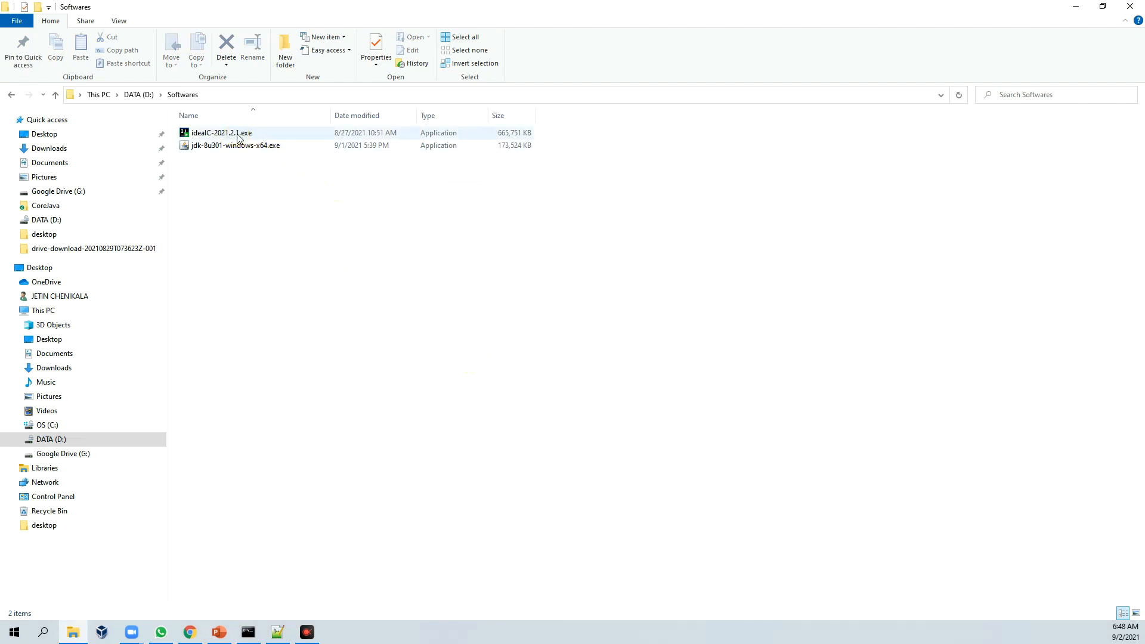
{"action": "left_click", "coordinate": [203, 134]}
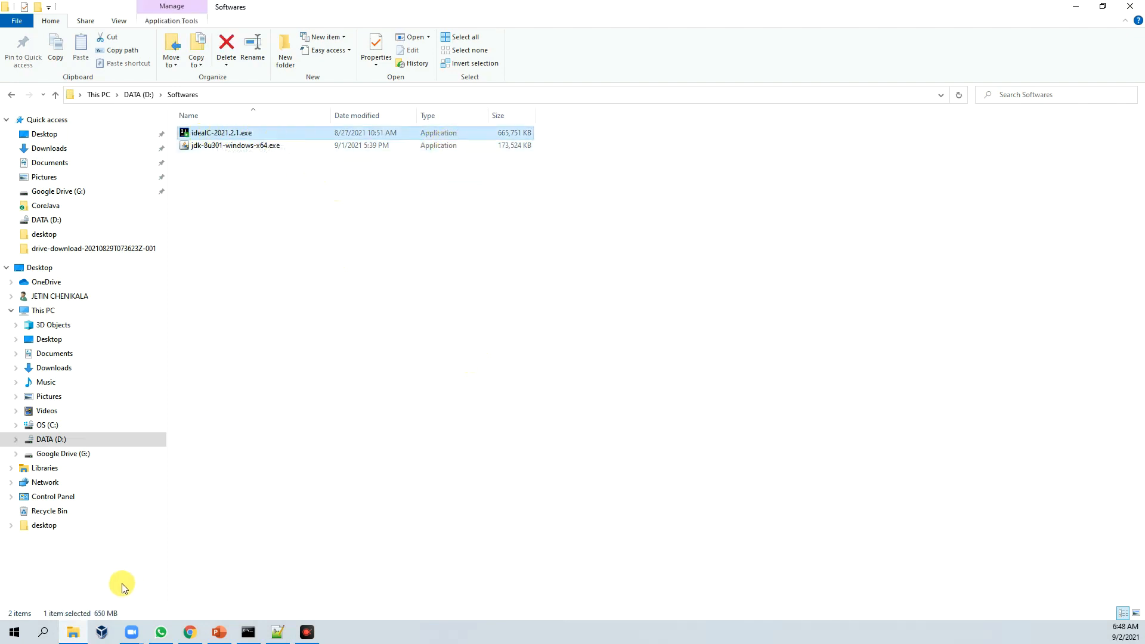
{"action": "double_click", "coordinate": [234, 134]}
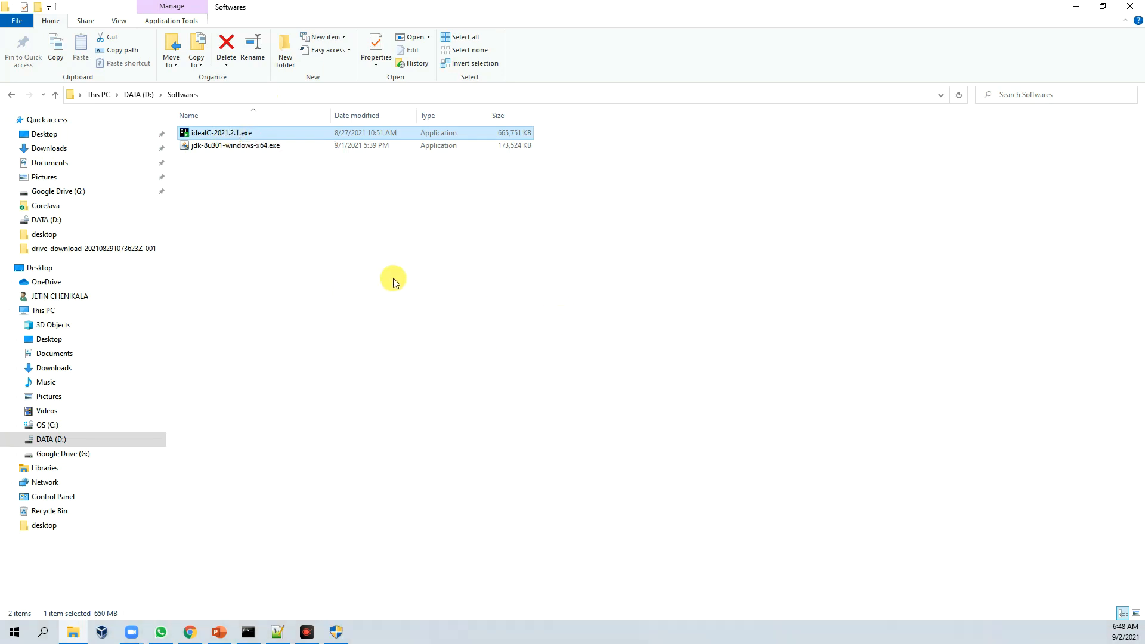
{"action": "left_click", "coordinate": [347, 626]}
{"action": "left_click_drag", "start_coordinate": [394, 179], "coordinate": [488, 174]}
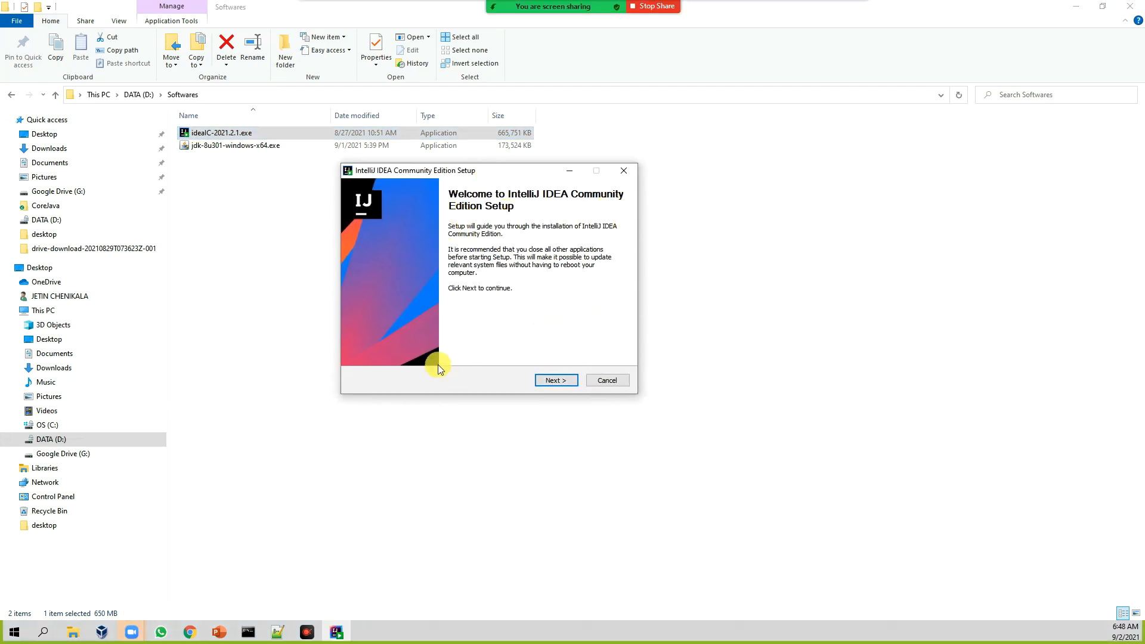
- Advance the setup past the welcome and install location pages, keeping the default JetBrains\IntelliJ IDEA Community Edition 2021.2.1 folder under C:\Program Files
{"action": "left_click", "coordinate": [568, 381]}
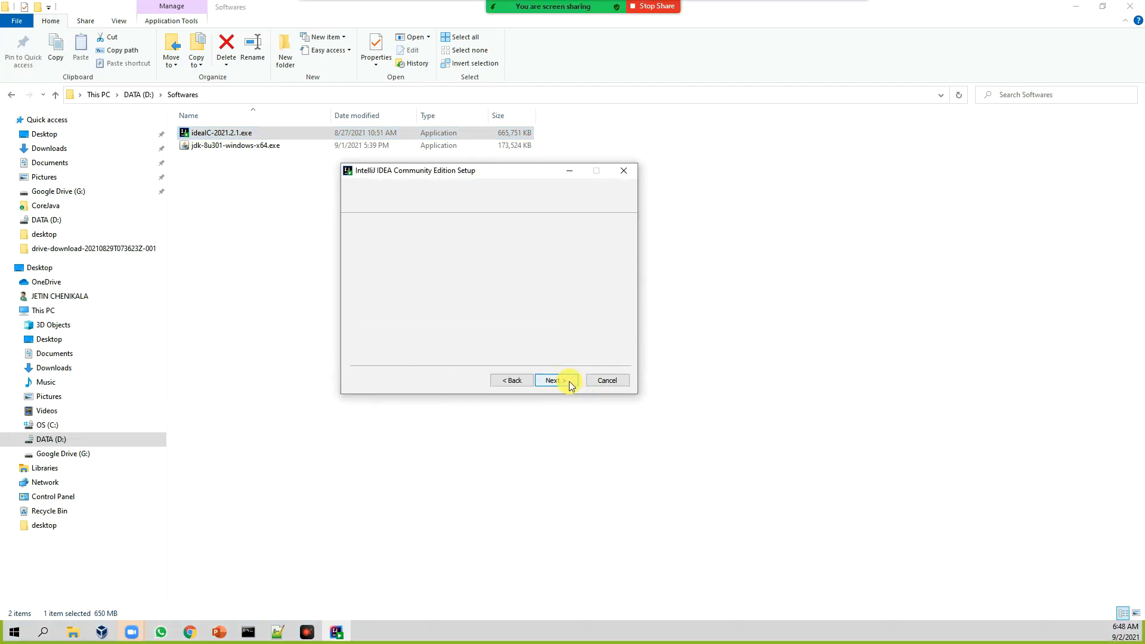
{"action": "left_click", "coordinate": [400, 311]}
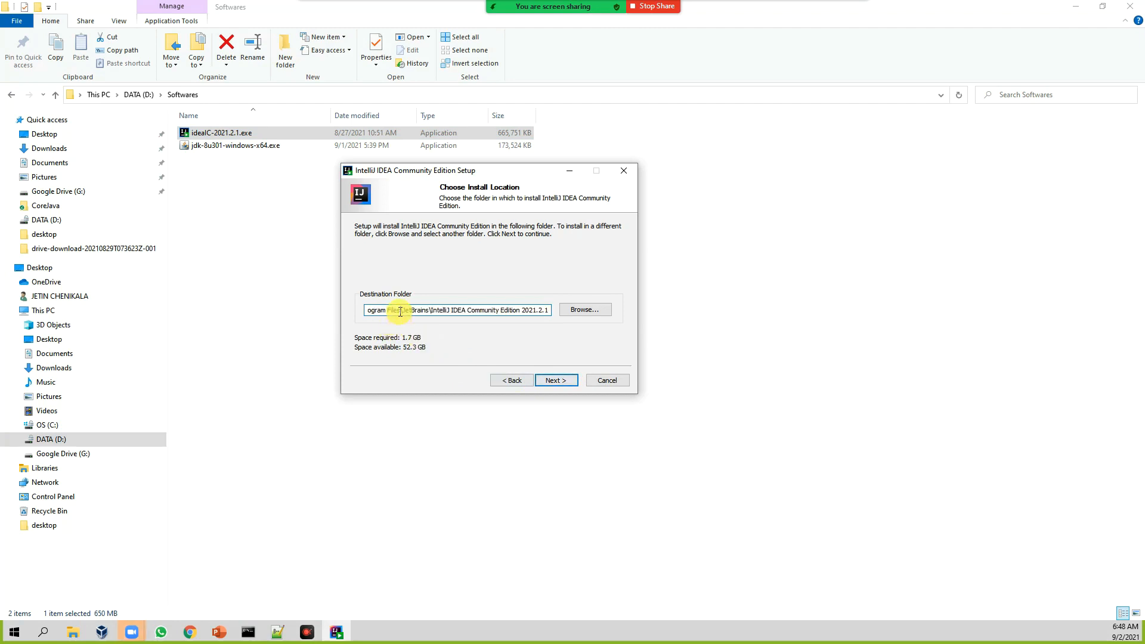
{"action": "key", "text": "Home"}
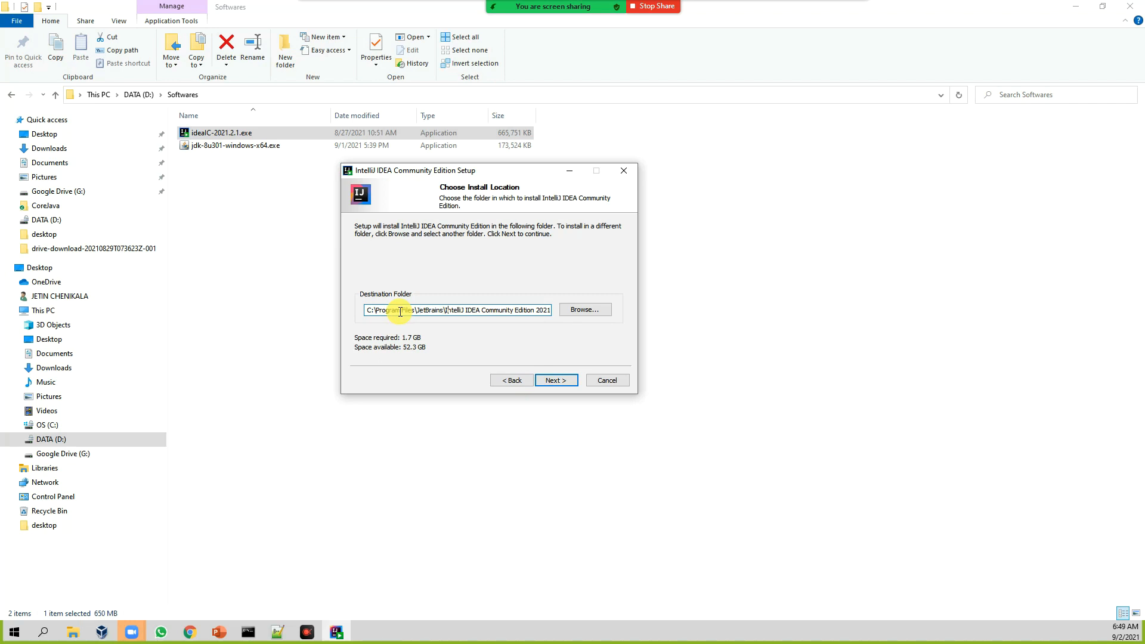
{"action": "key", "text": "End"}
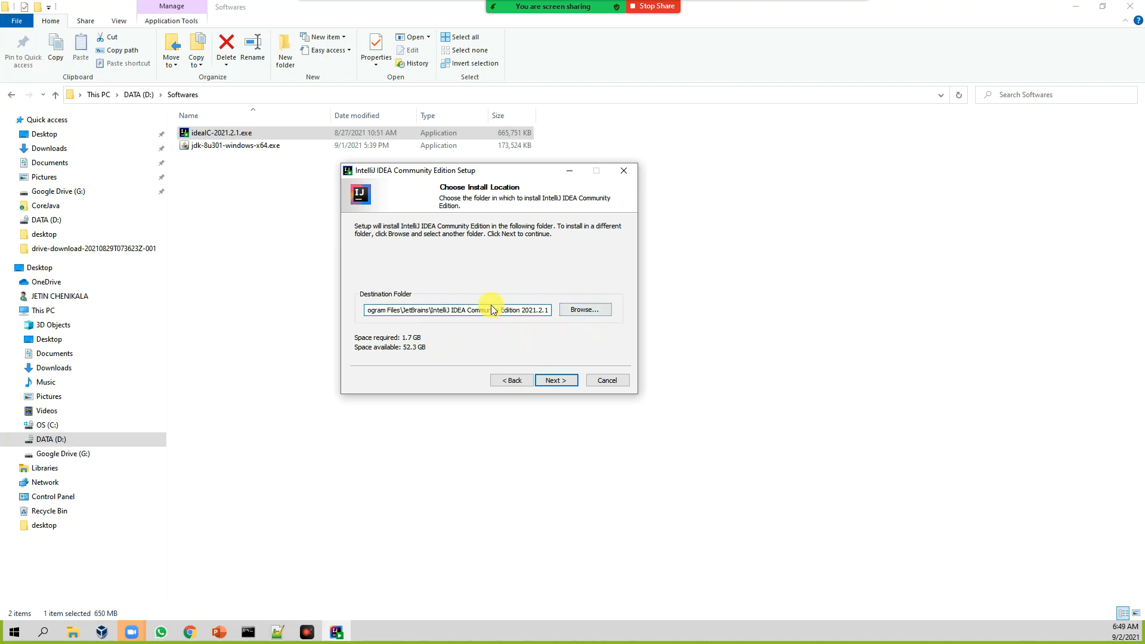
{"action": "left_click", "coordinate": [562, 381]}
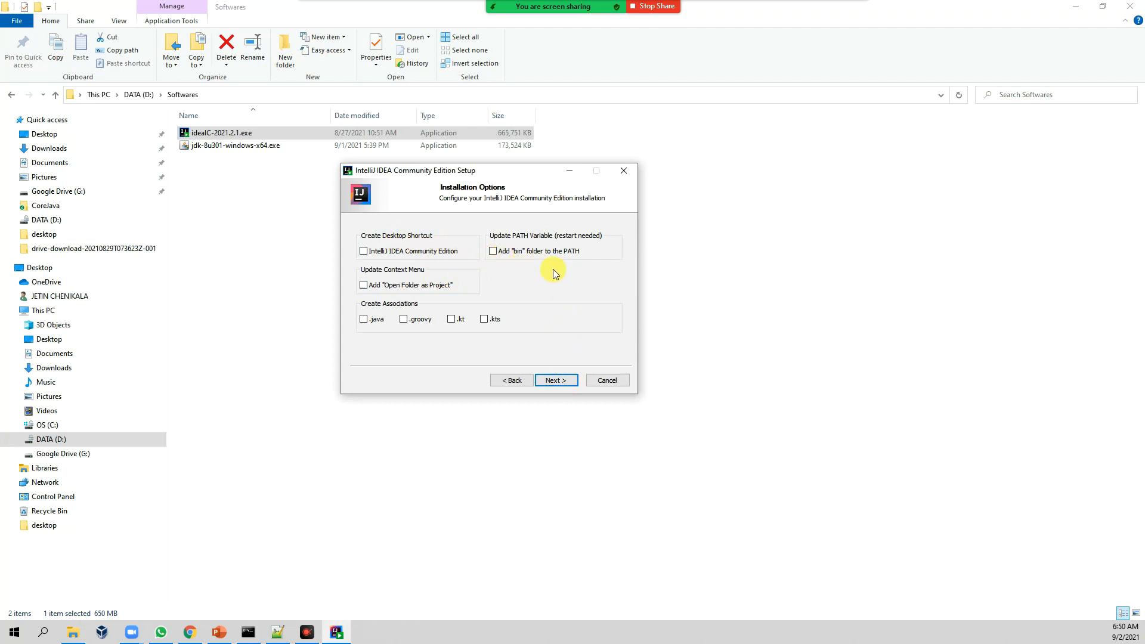
{"action": "left_click", "coordinate": [540, 380]}
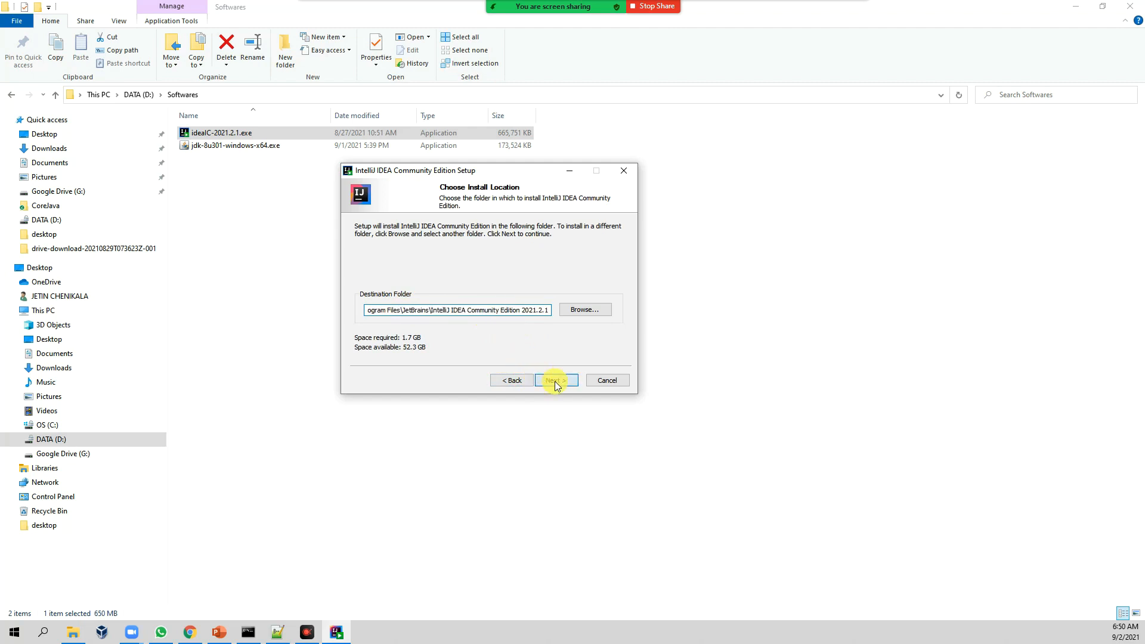
{"action": "left_click", "coordinate": [555, 381]}
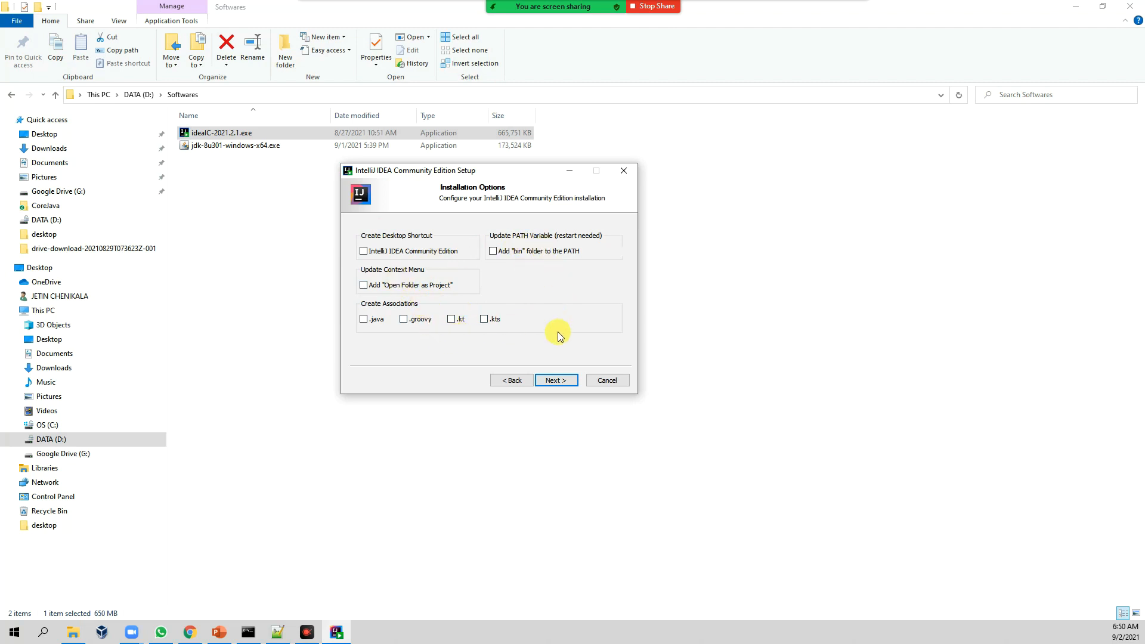
- Install IntelliJ IDEA with no installation options selected and the JetBrains Start menu folder, and finish the setup without running the program
{"action": "left_click", "coordinate": [566, 383]}
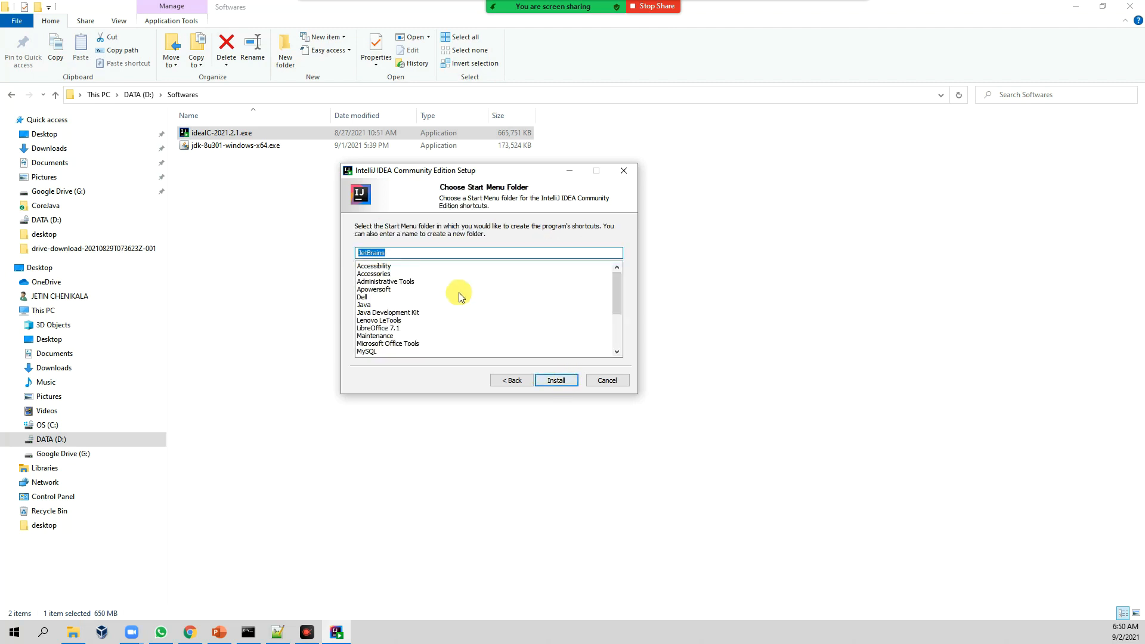
{"action": "left_click", "coordinate": [557, 382]}
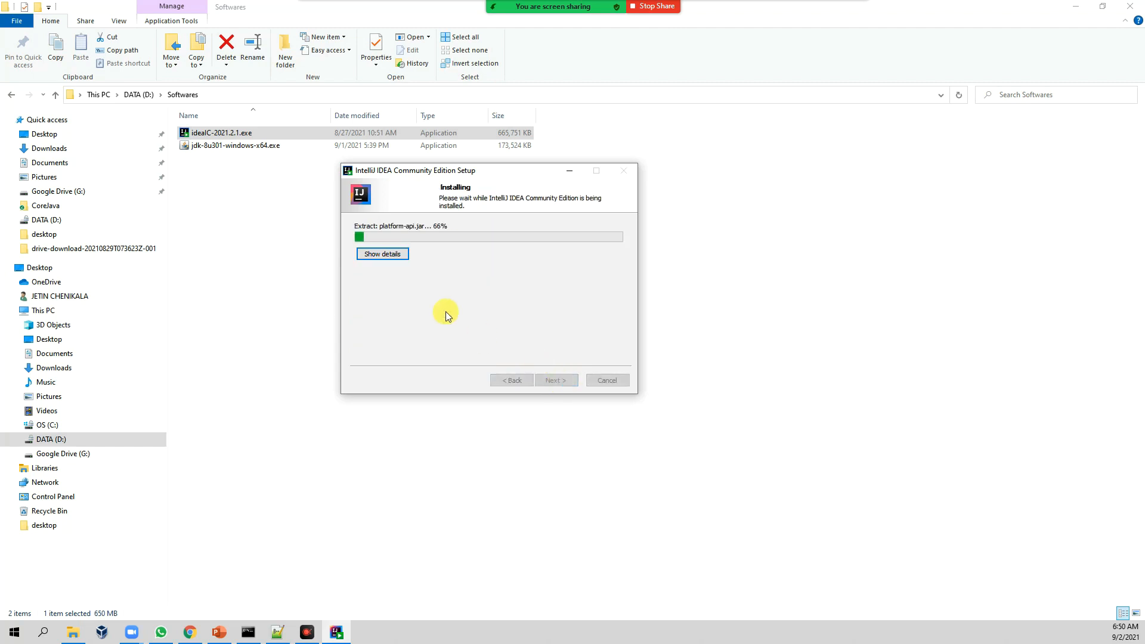
{"action": "left_click", "coordinate": [390, 256]}
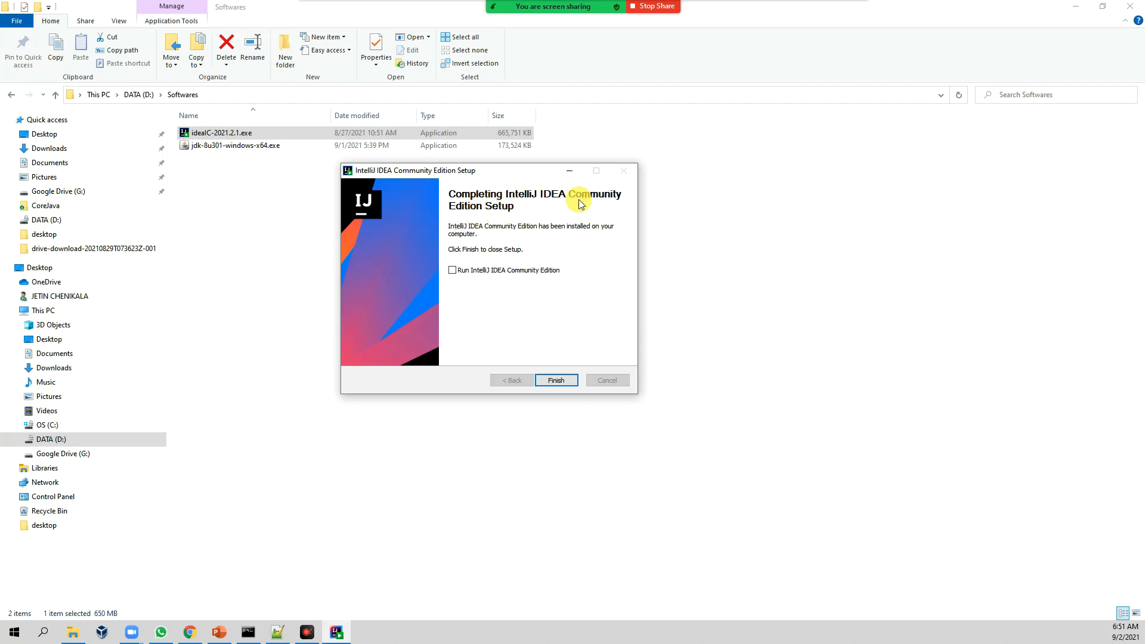
{"action": "left_click", "coordinate": [560, 383]}
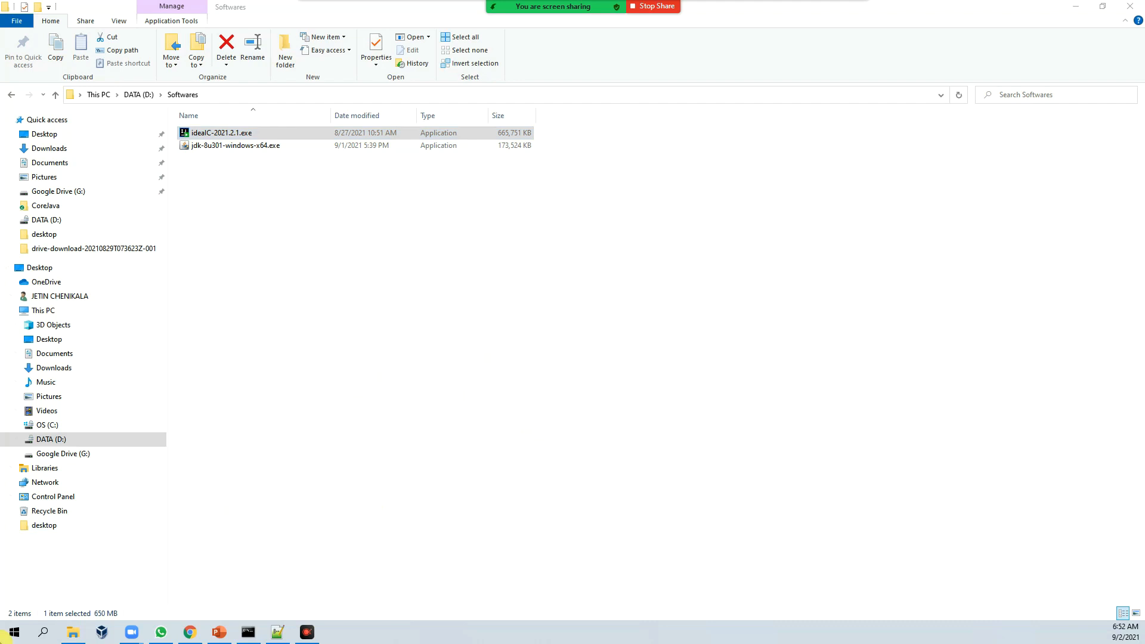
- Search Windows for "intell", launch IntelliJ IDEA Community Edition 2021.2.1 and accept its user agreement
{"action": "left_click", "coordinate": [282, 537]}
{"action": "left_click", "coordinate": [14, 632]}
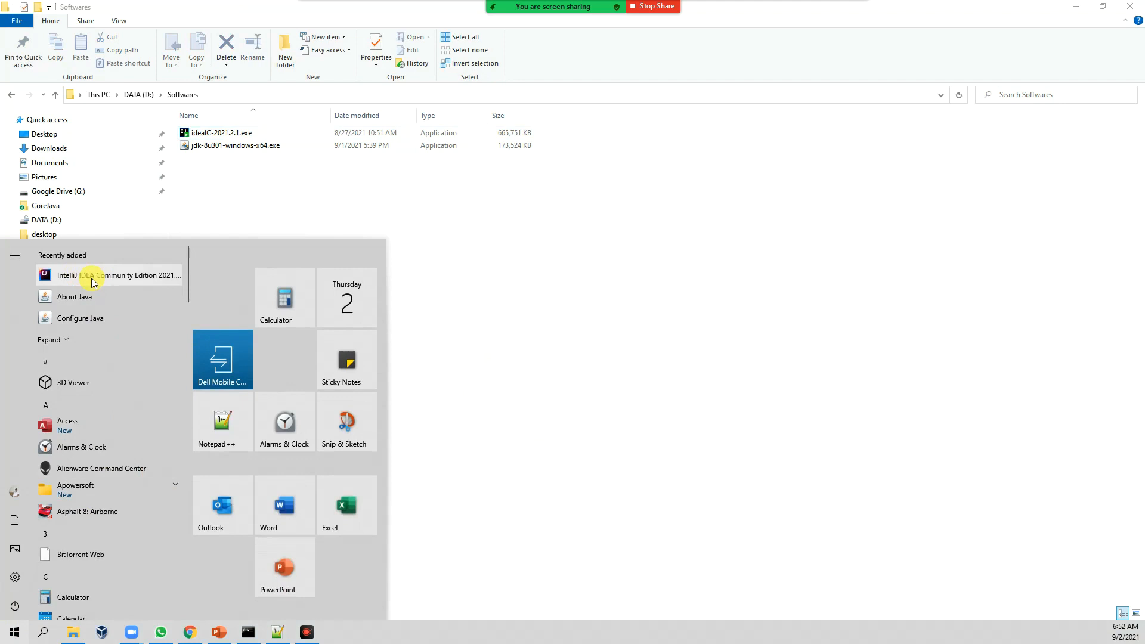
{"action": "left_click", "coordinate": [44, 637]}
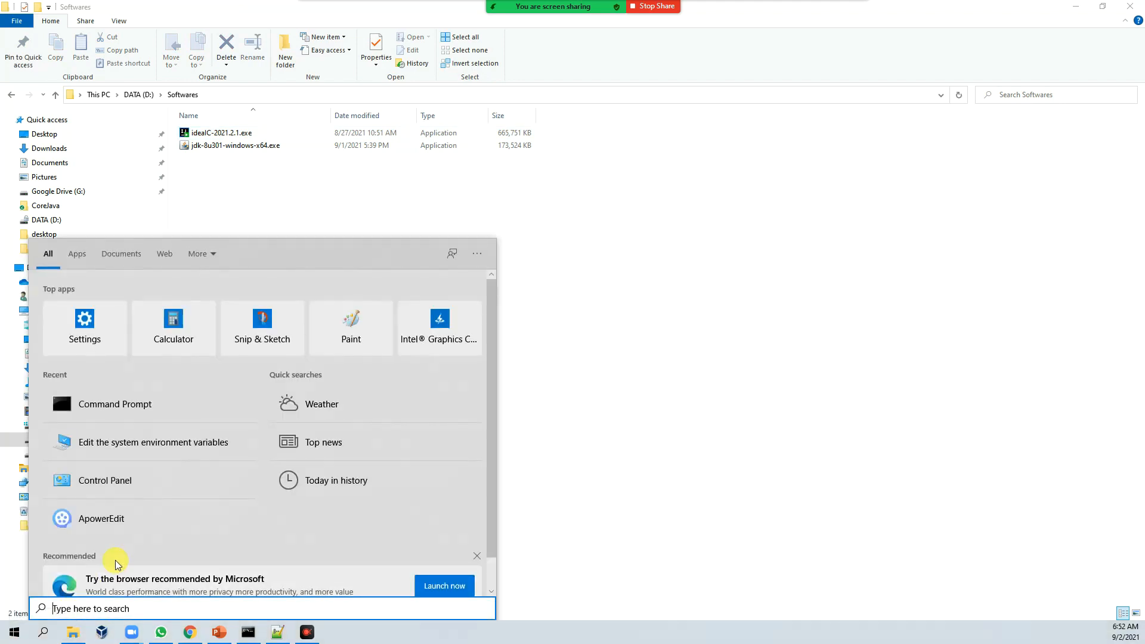
{"action": "type", "text": "inte"}
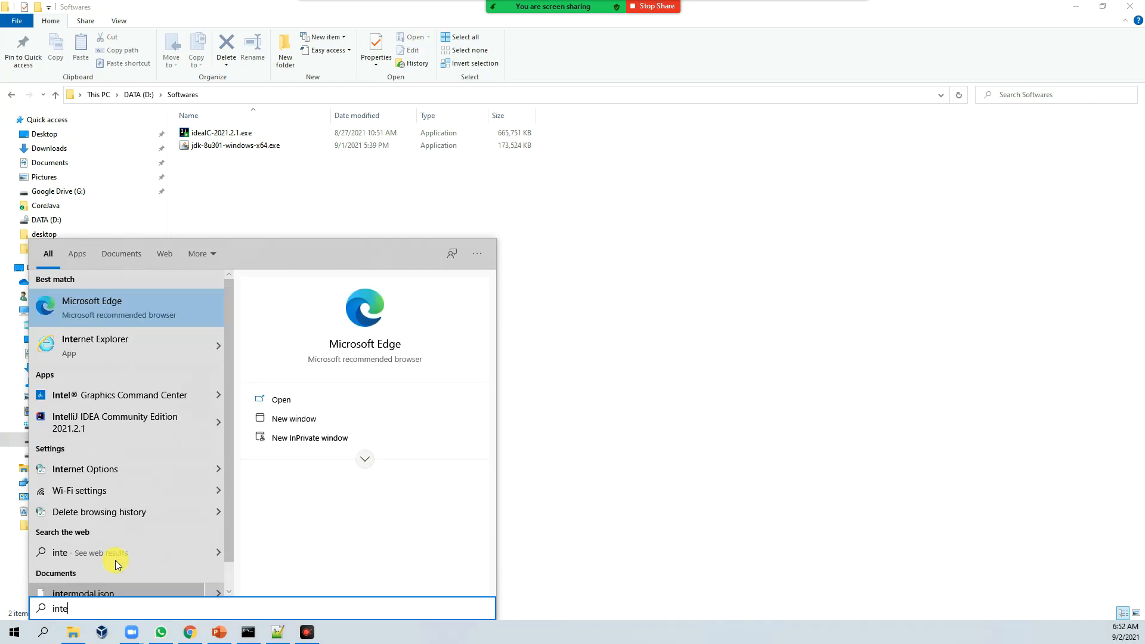
{"action": "type", "text": "ll"}
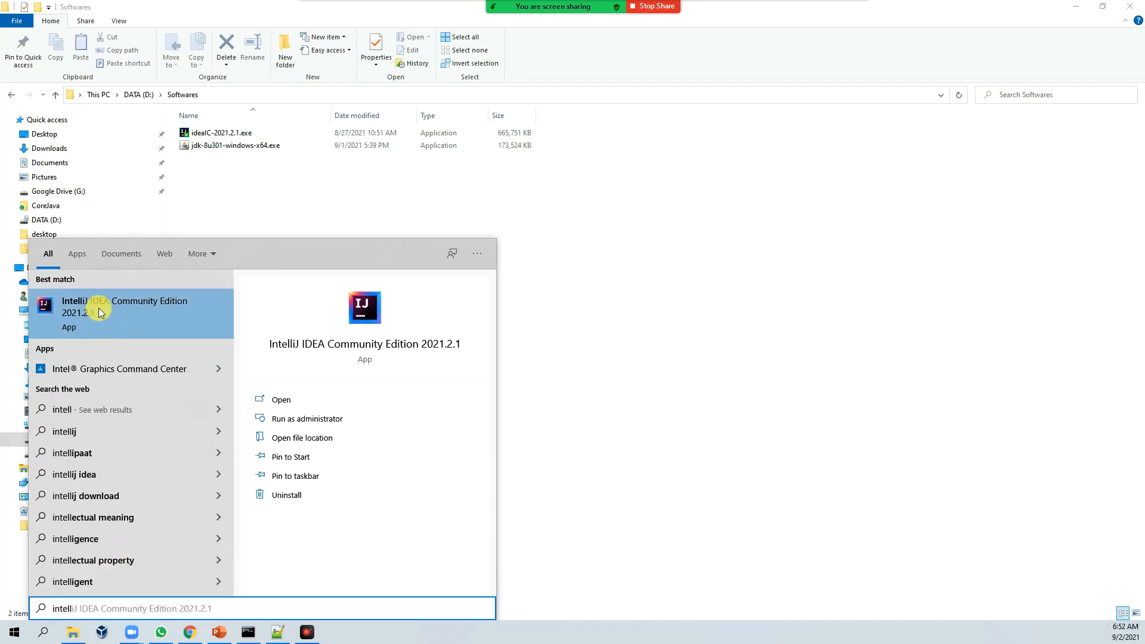
{"action": "left_click", "coordinate": [99, 308]}
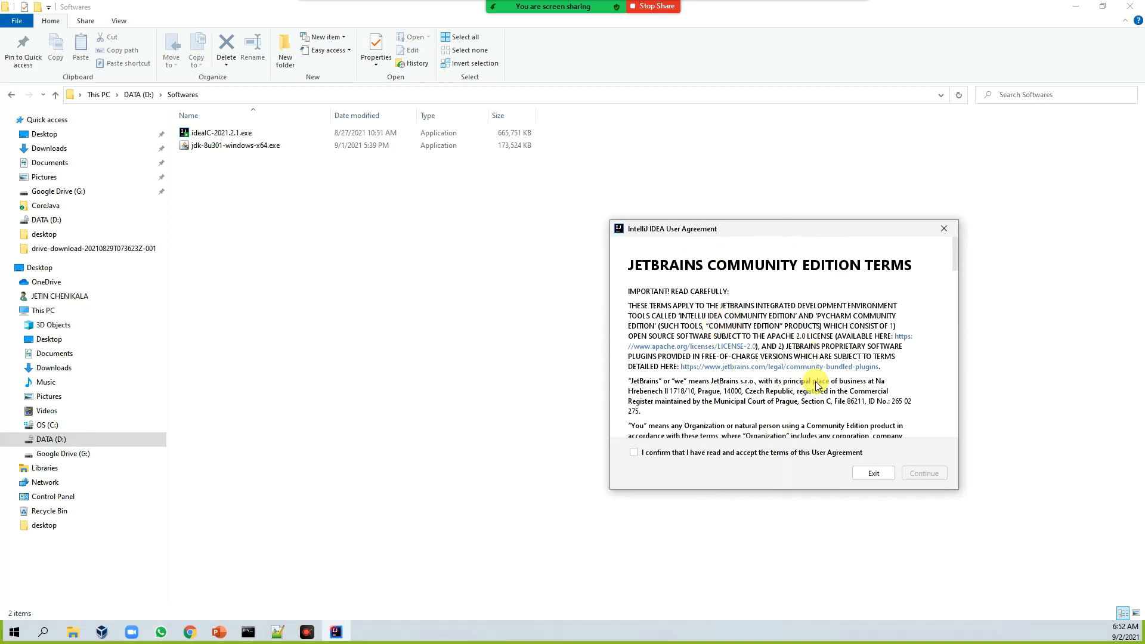
{"action": "left_click", "coordinate": [634, 455]}
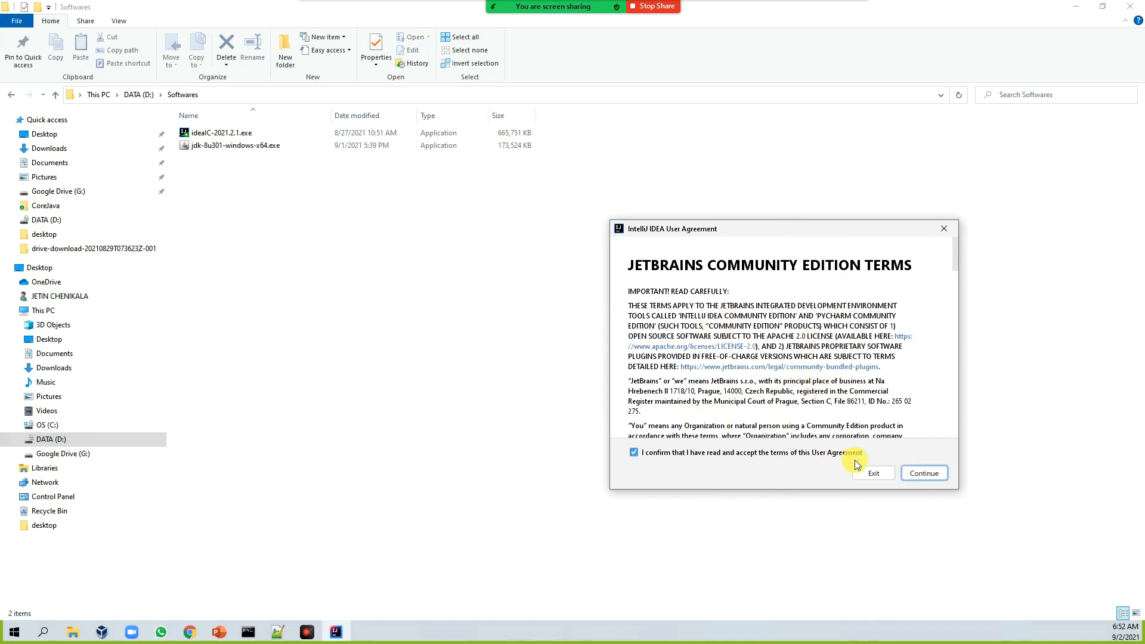
{"action": "left_click", "coordinate": [928, 475]}
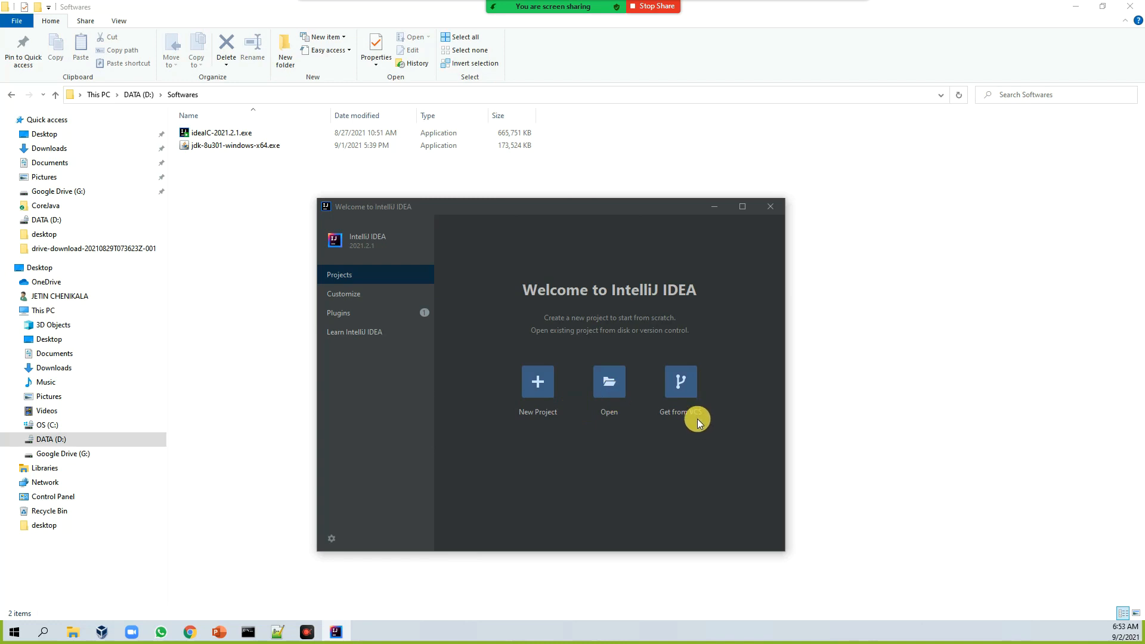
- Start a new Java project with SDK 1.8, no additional frameworks and no template, and name it CoreJava
{"action": "left_click", "coordinate": [540, 387]}
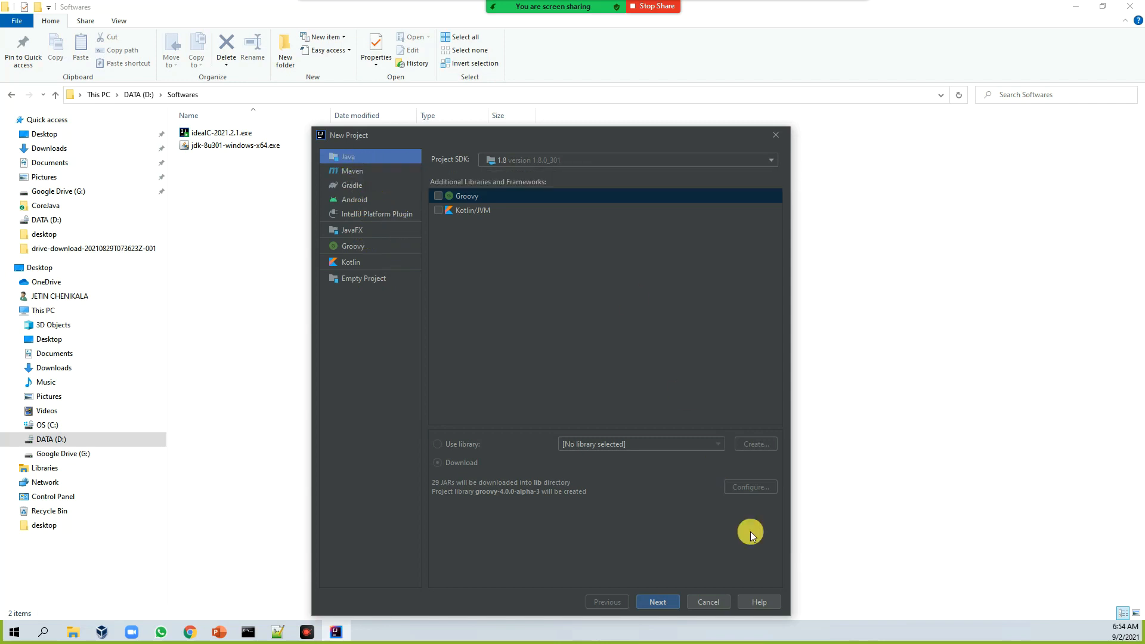
{"action": "left_click", "coordinate": [664, 600]}
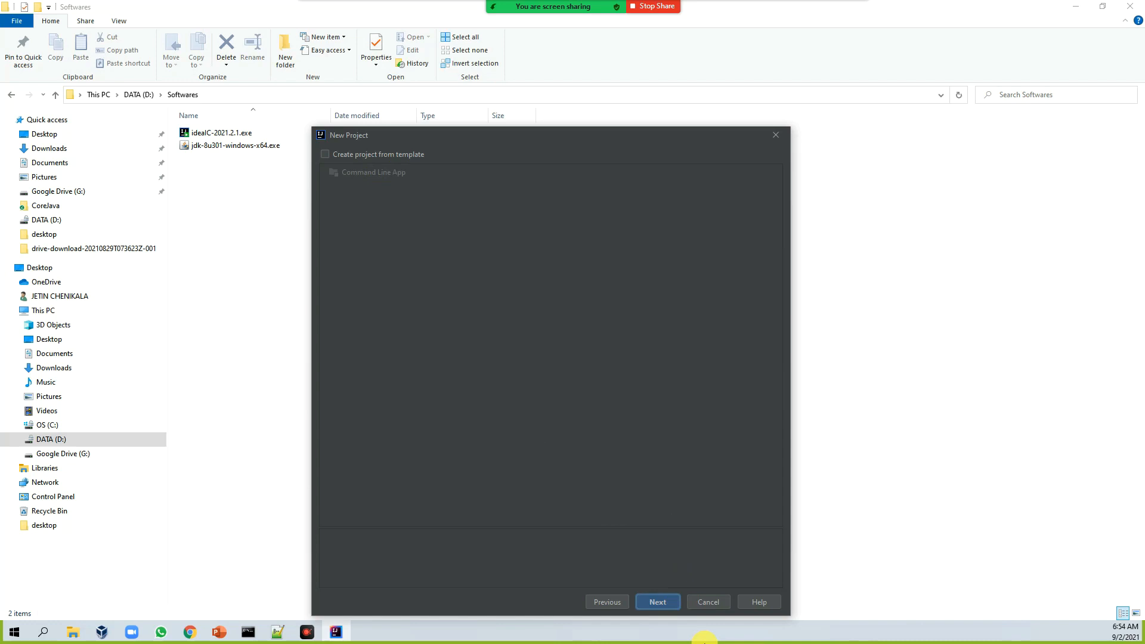
{"action": "left_click", "coordinate": [668, 606]}
{"action": "left_click", "coordinate": [665, 600]}
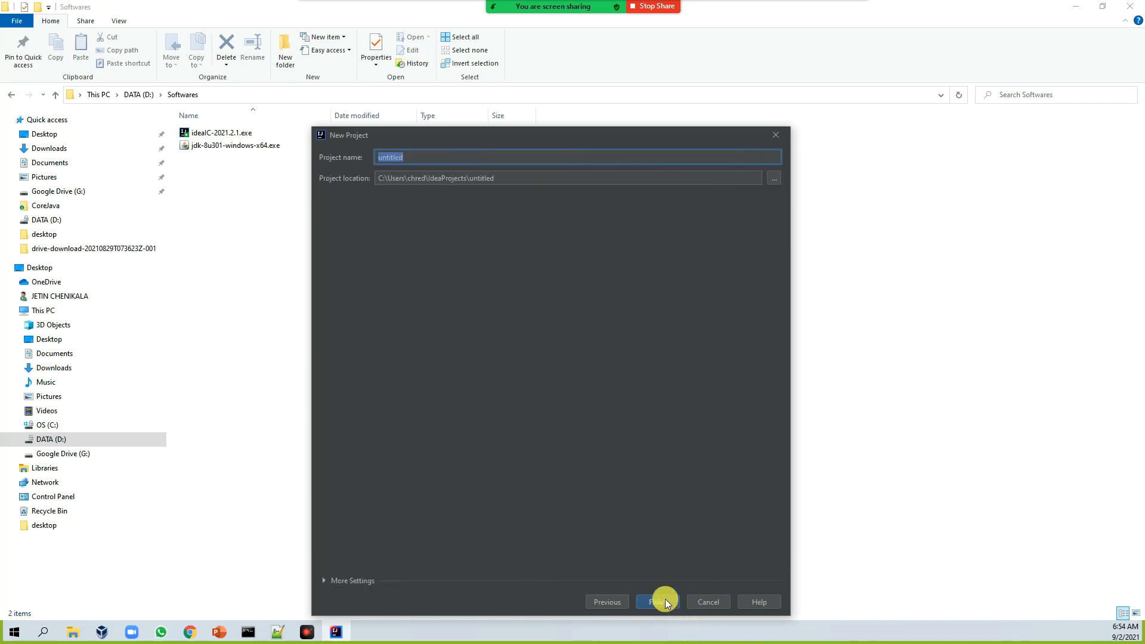
{"action": "type", "text": "CoreJava"}
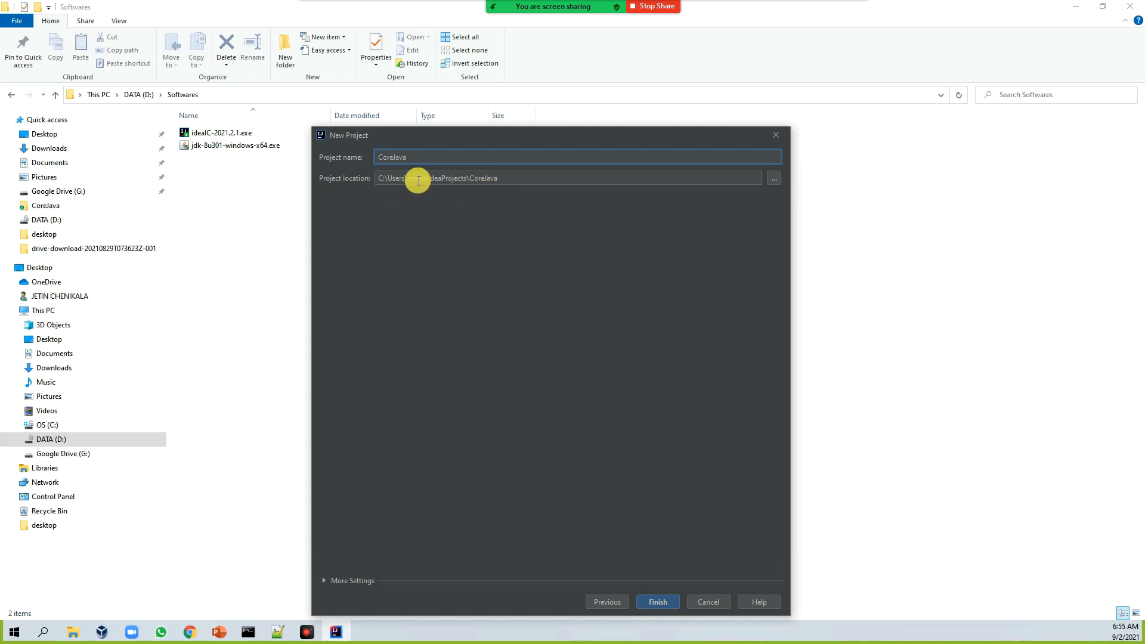
- Set the project location to the A2ALearner_drive folder on drive D
{"action": "left_click", "coordinate": [773, 177]}
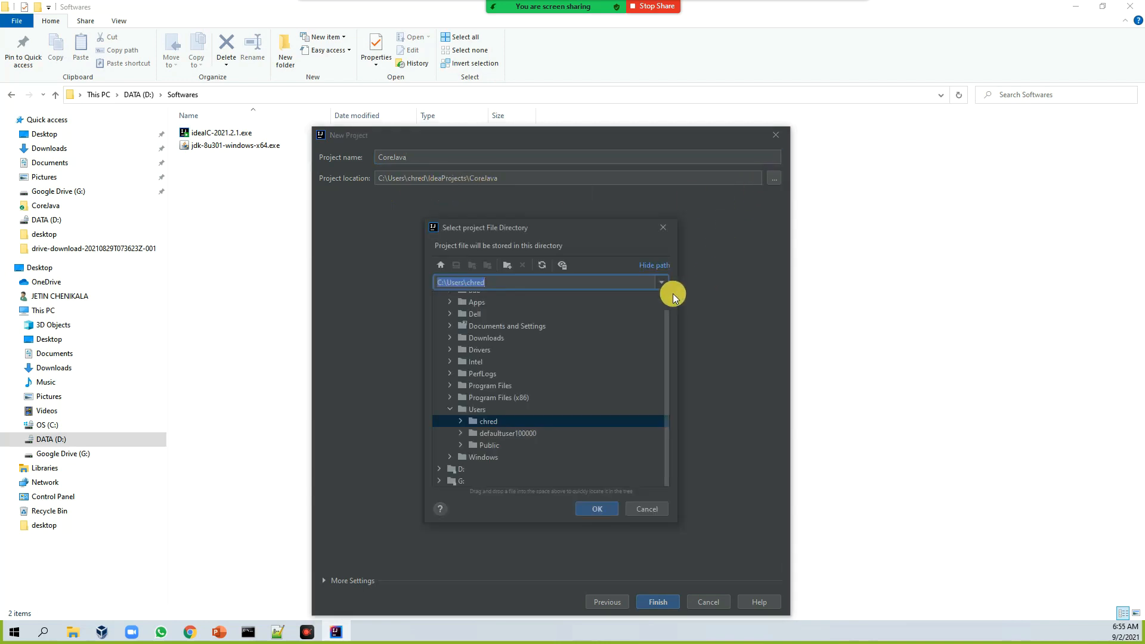
{"action": "double_click", "coordinate": [463, 469]}
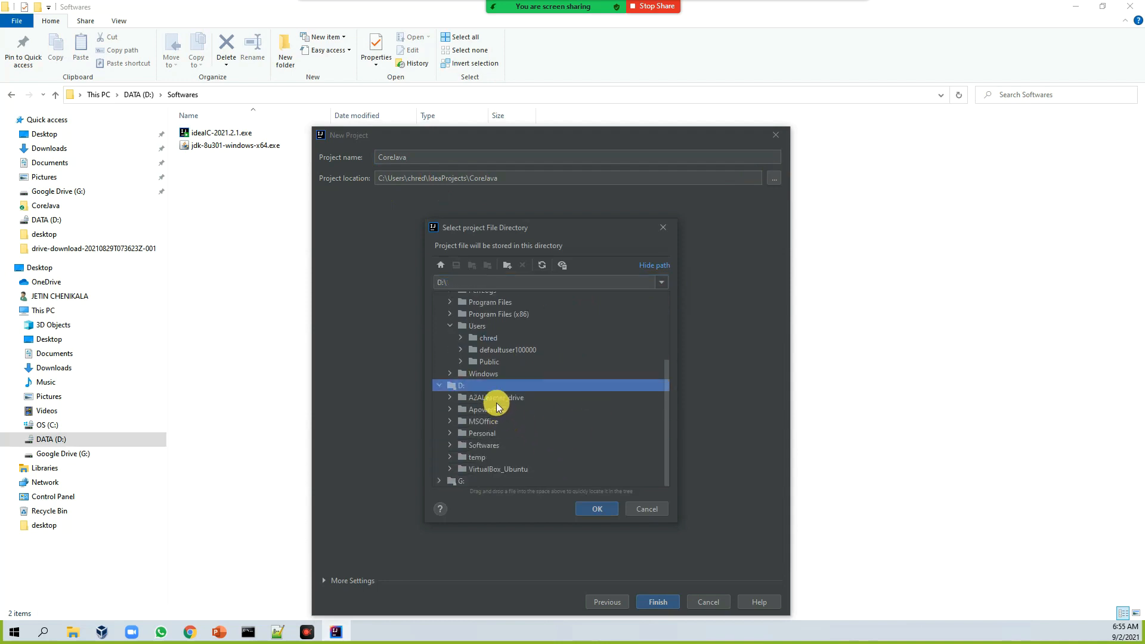
{"action": "double_click", "coordinate": [497, 396]}
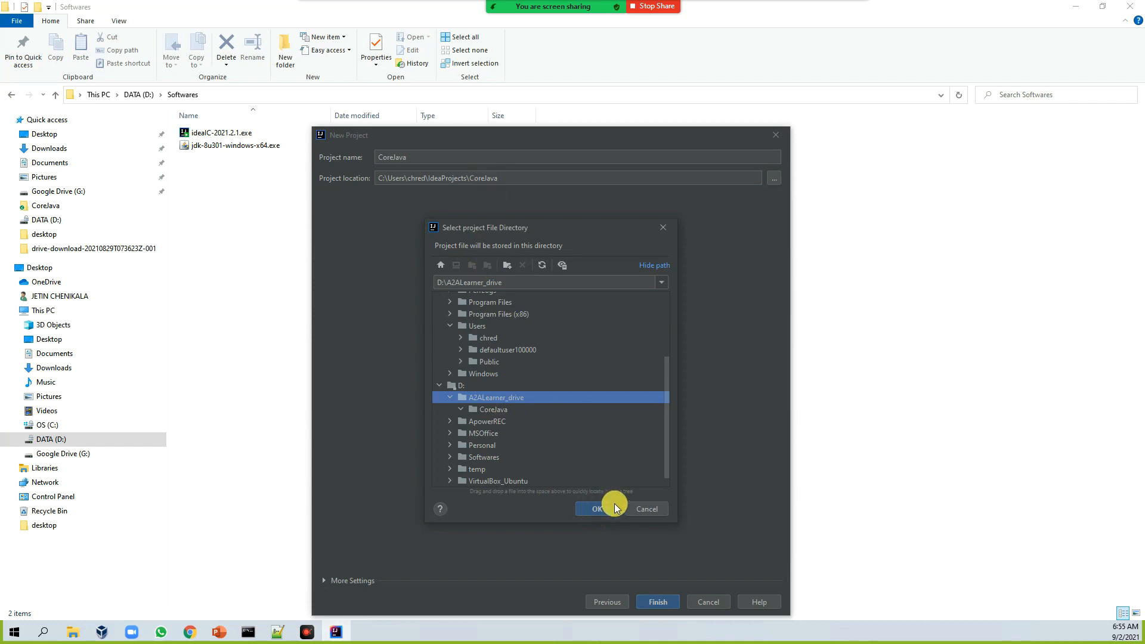
{"action": "left_click", "coordinate": [604, 509]}
- Change the project name to CoreJava_workspace and create the project
{"action": "left_click", "coordinate": [422, 158]}
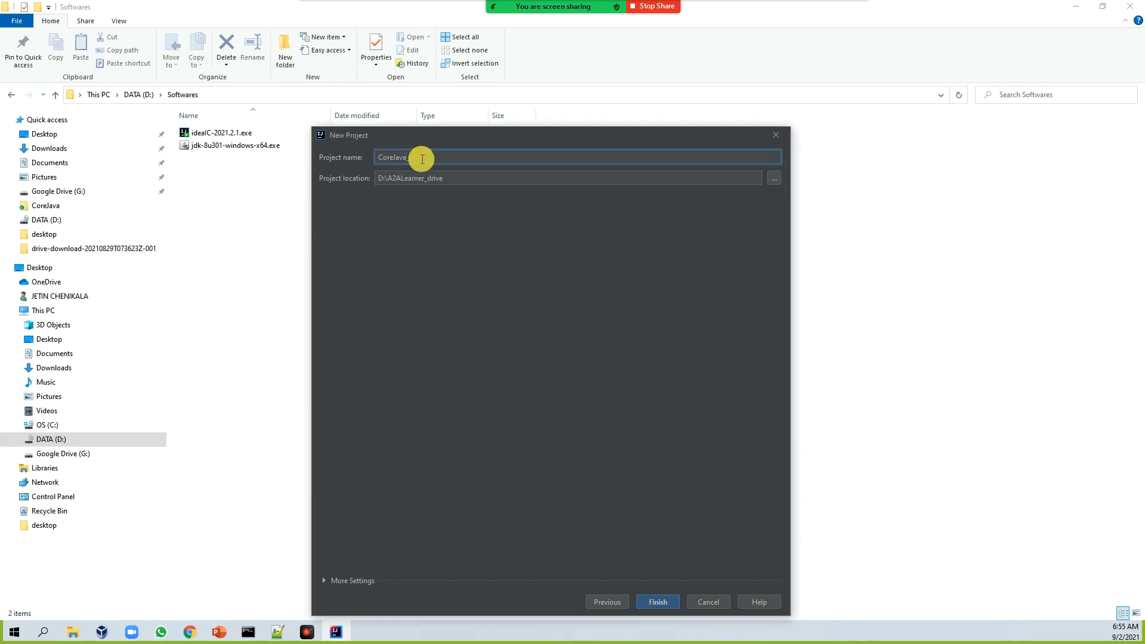
{"action": "type", "text": "pro"}
{"action": "type", "text": "kspace"}
{"action": "left_click", "coordinate": [674, 601]}
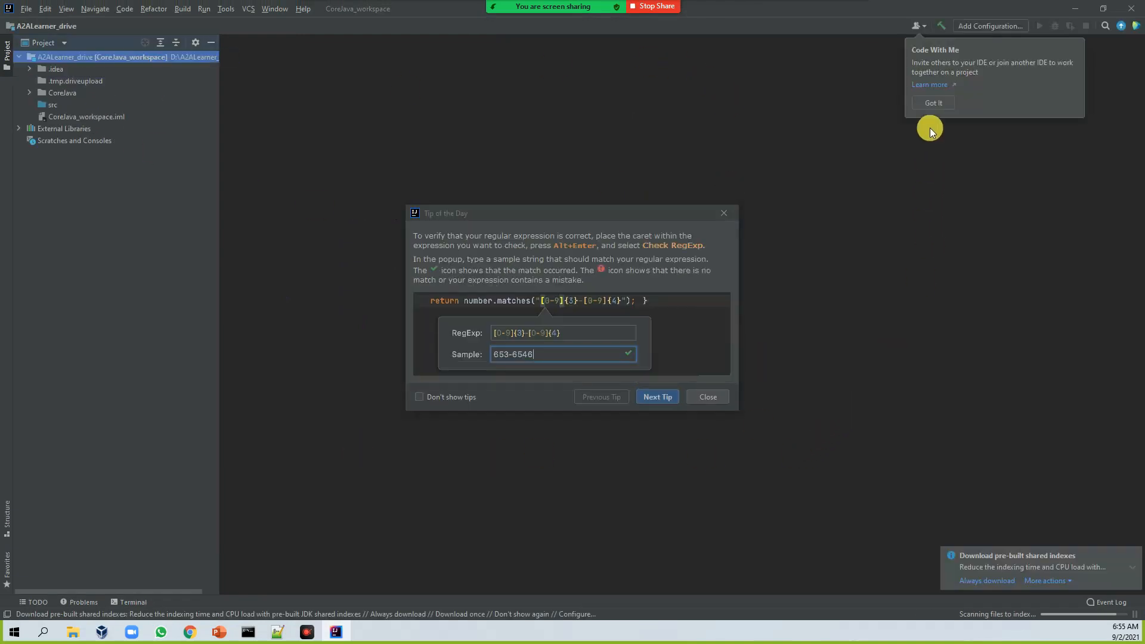
- Dismiss the Code With Me notice, turn off startup tips and close the Tip of the Day
{"action": "left_click", "coordinate": [934, 104]}
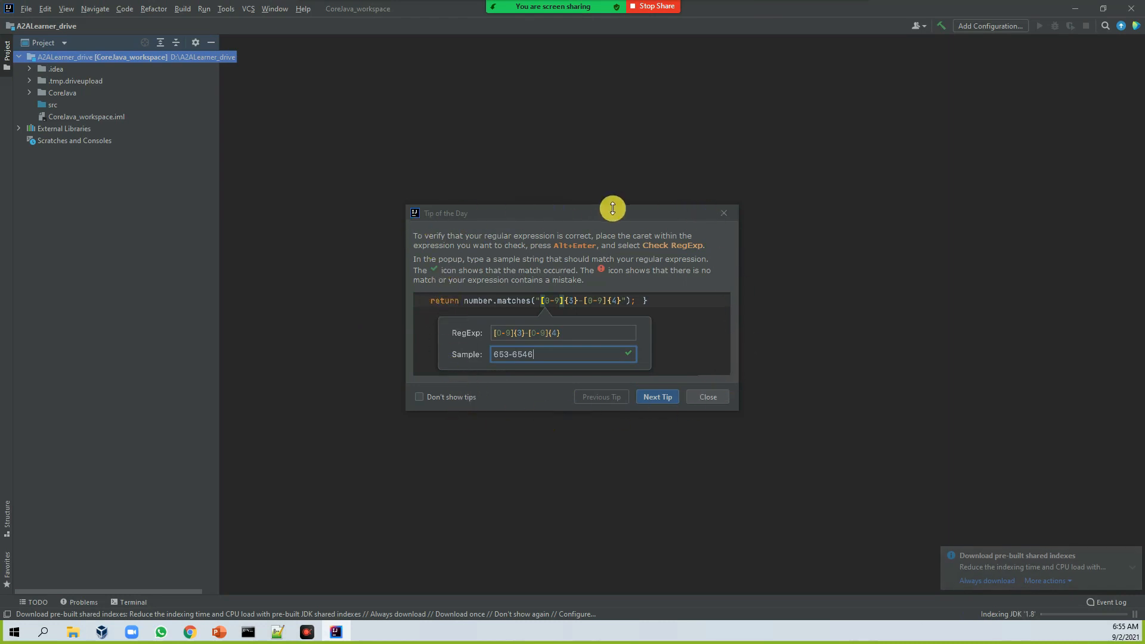
{"action": "left_click_drag", "start_coordinate": [604, 210], "coordinate": [736, 195]}
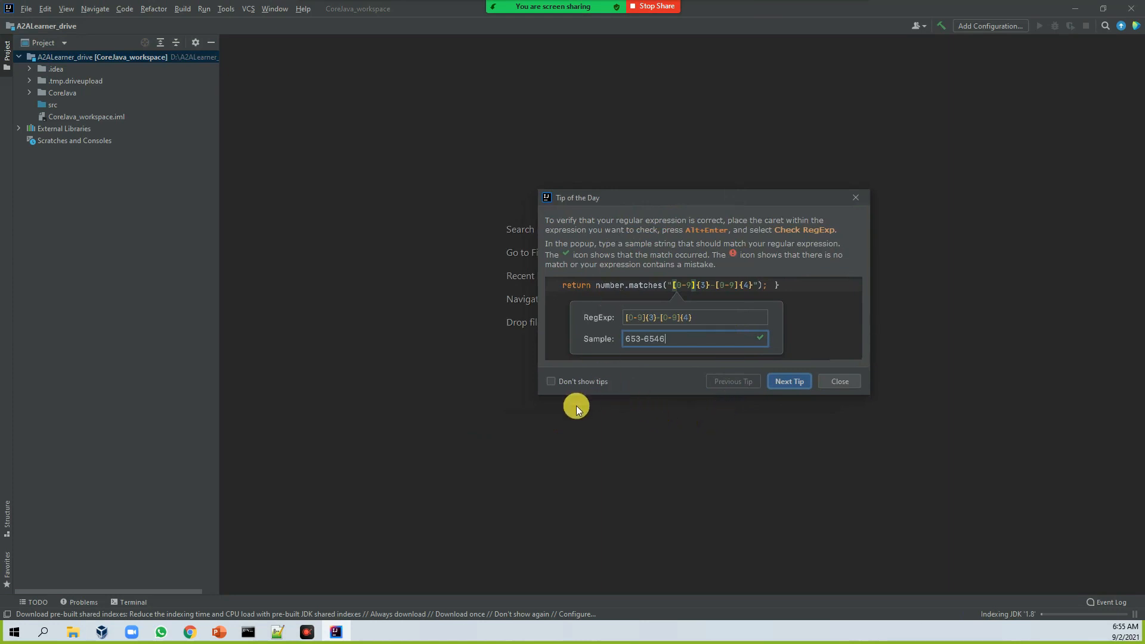
{"action": "left_click", "coordinate": [551, 382]}
{"action": "left_click", "coordinate": [834, 382]}
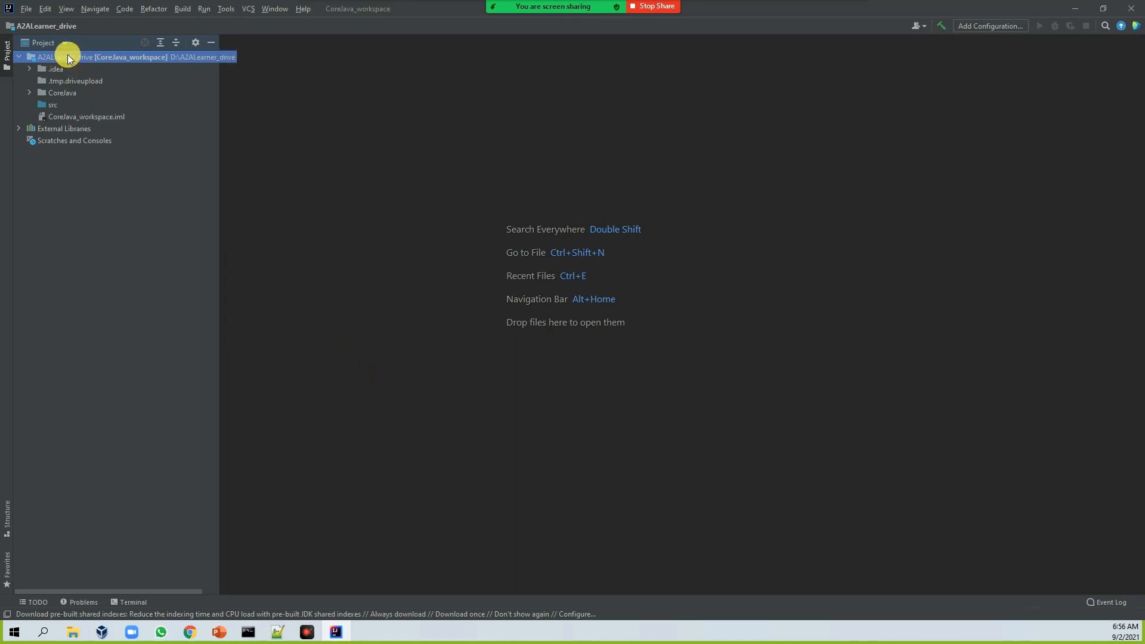
- Create a new Java class named HelloWorld in the src folder
{"action": "left_click", "coordinate": [58, 107]}
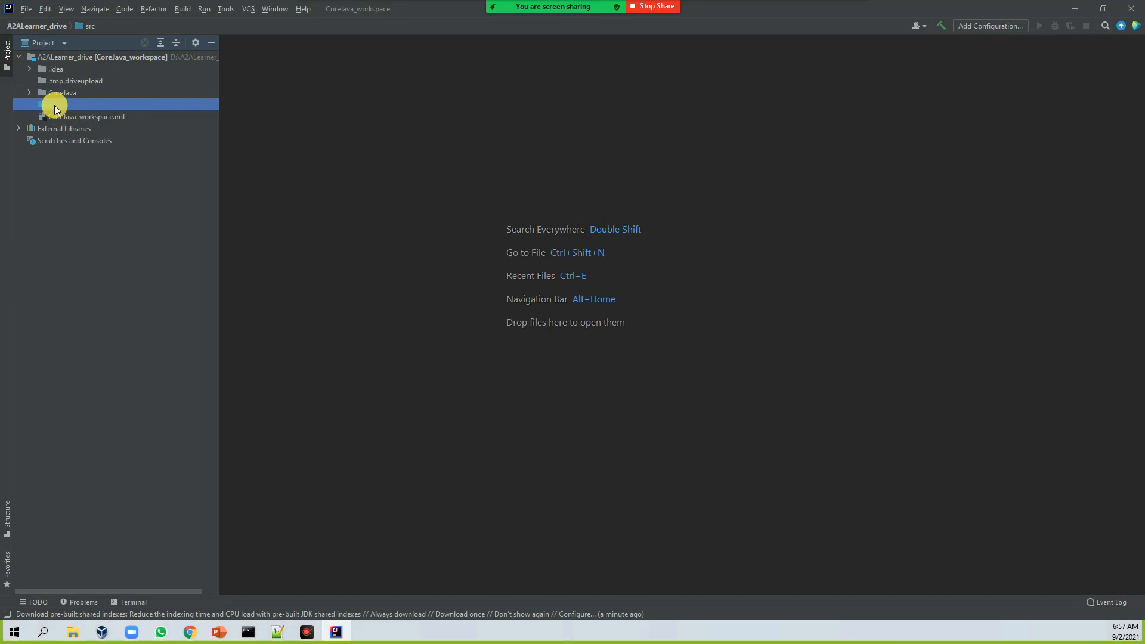
{"action": "right_click", "coordinate": [55, 105]}
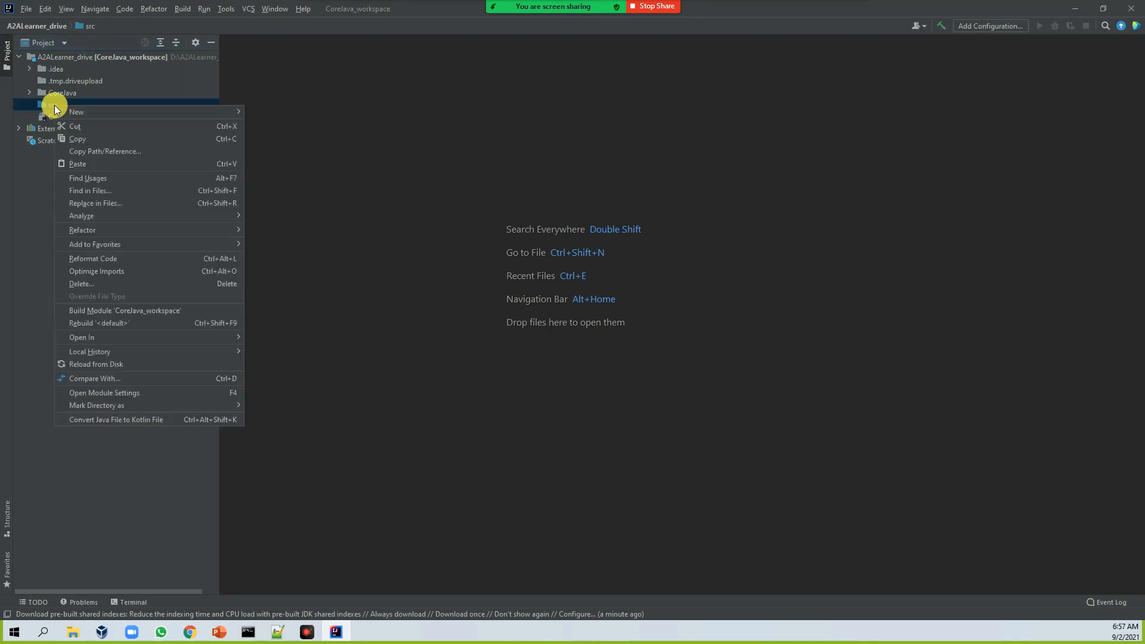
{"action": "mouse_move", "coordinate": [70, 109]}
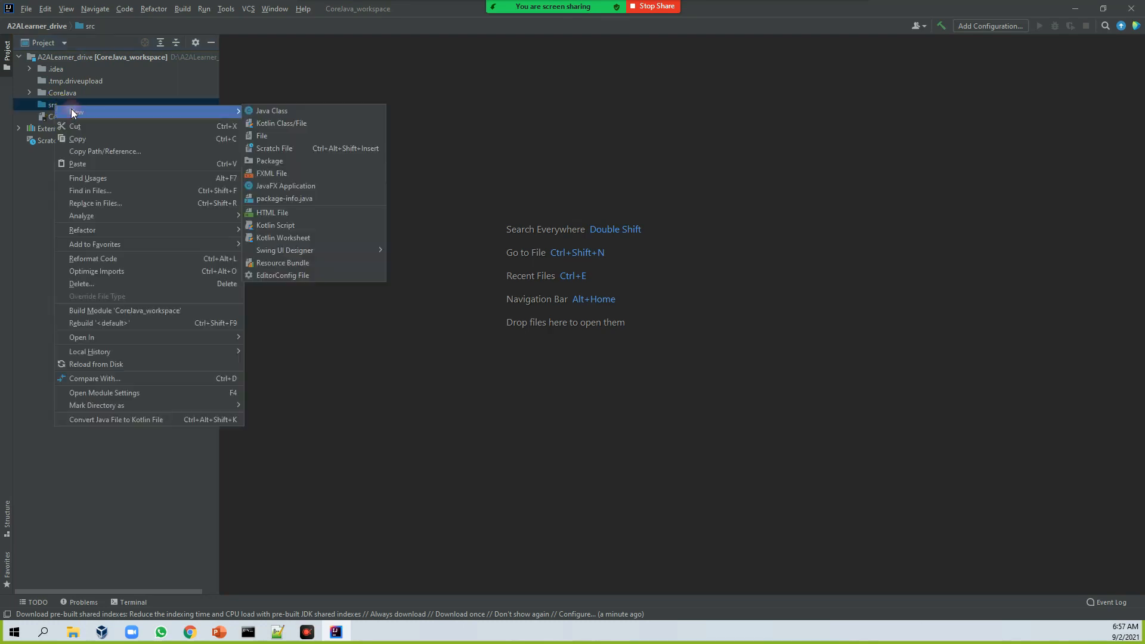
{"action": "left_click", "coordinate": [273, 109]}
{"action": "left_click", "coordinate": [497, 282]}
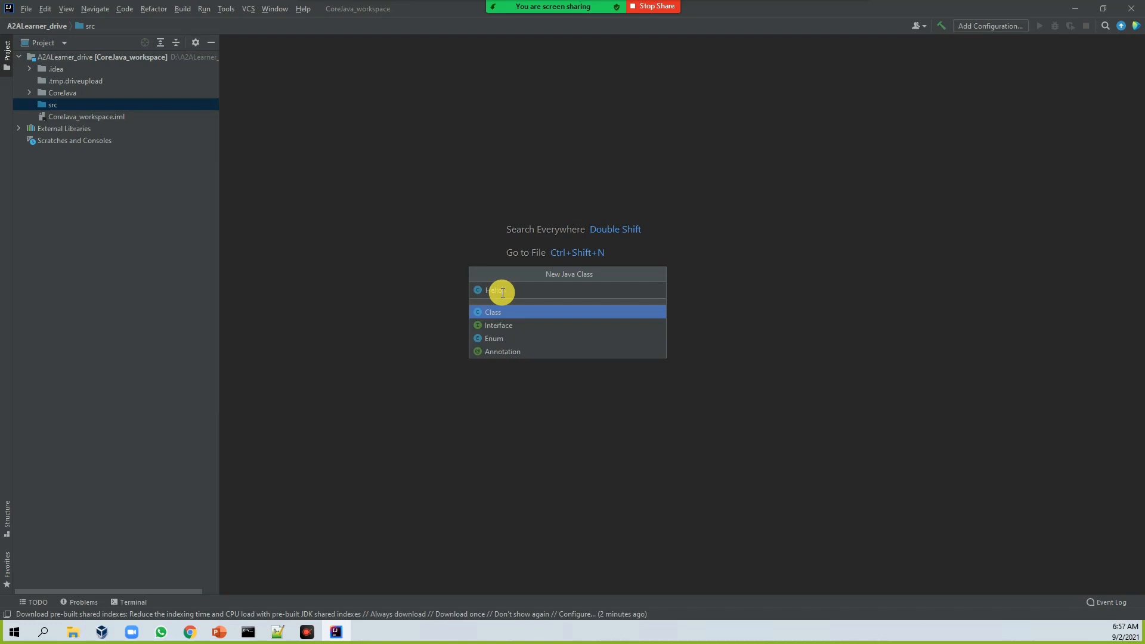
{"action": "type", "text": "ld"}
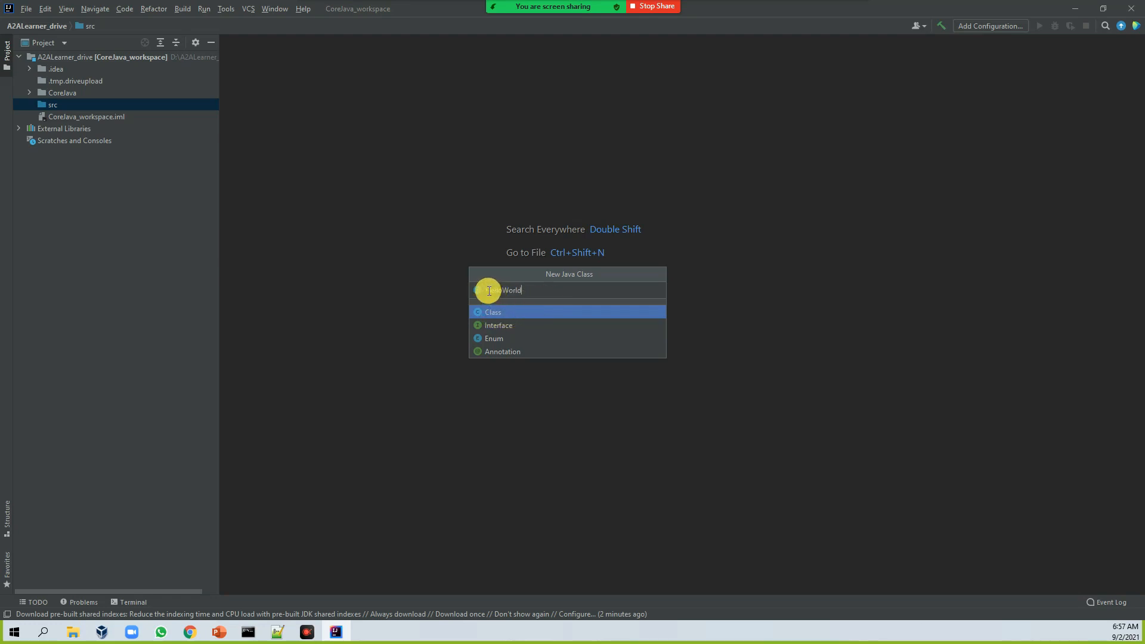
{"action": "mouse_move", "coordinate": [486, 291]}
{"action": "left_mouse_down"}
{"action": "mouse_move", "coordinate": [527, 290]}
{"action": "mouse_move", "coordinate": [484, 291]}
{"action": "mouse_move", "coordinate": [506, 297]}
{"action": "left_mouse_up"}
{"action": "left_click", "coordinate": [522, 291]}
{"action": "left_click", "coordinate": [522, 291]}
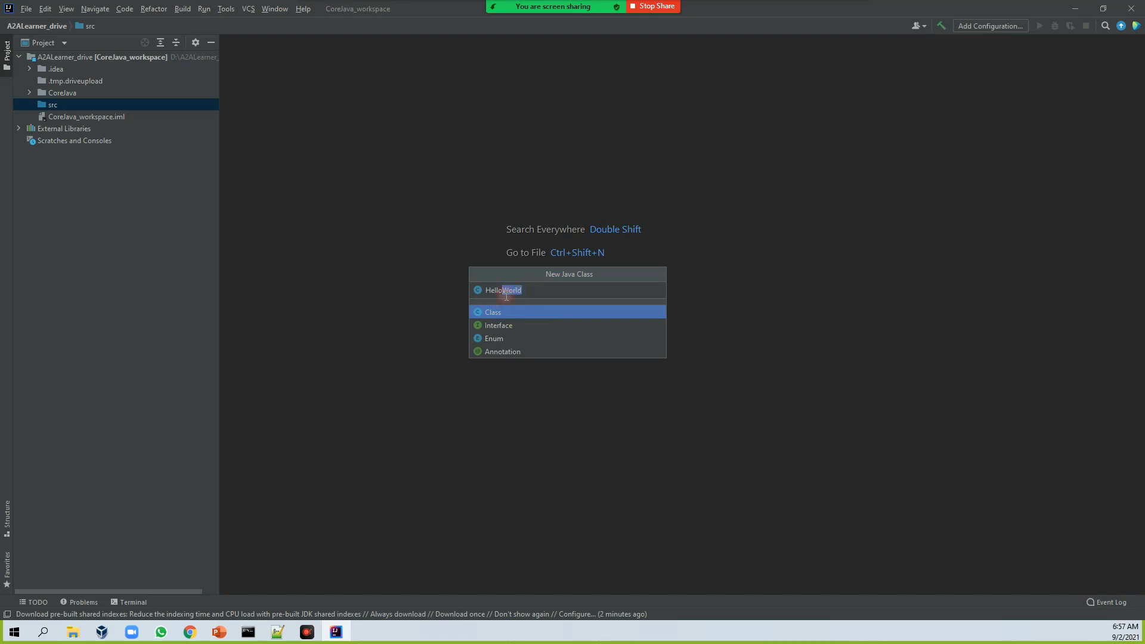
{"action": "left_click", "coordinate": [530, 292]}
{"action": "left_click", "coordinate": [525, 294]}
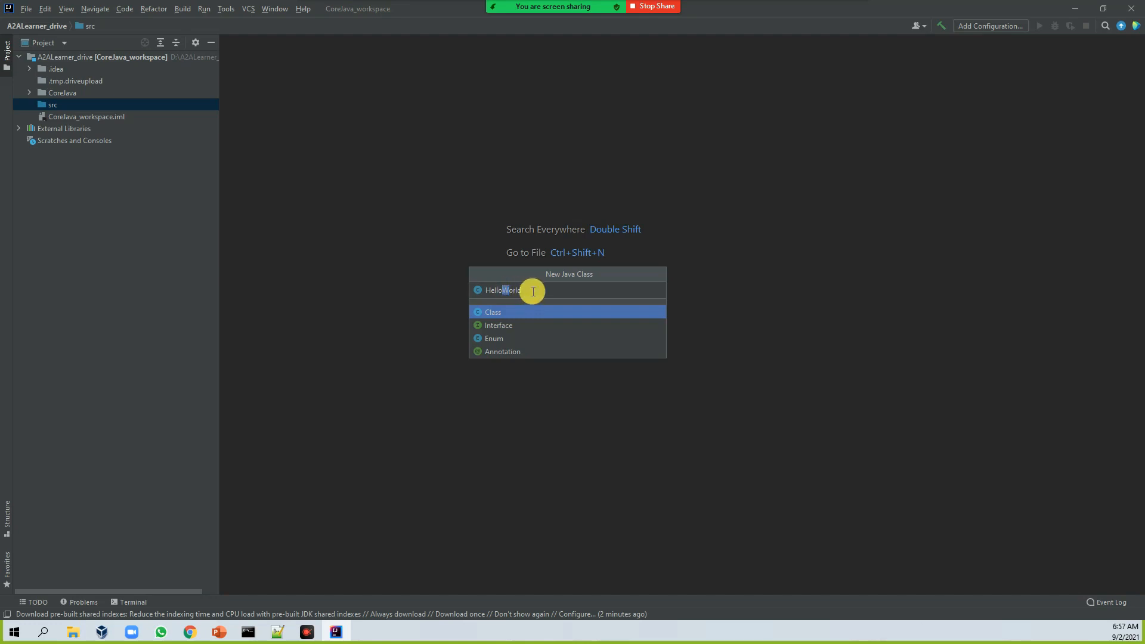
{"action": "left_click", "coordinate": [534, 291]}
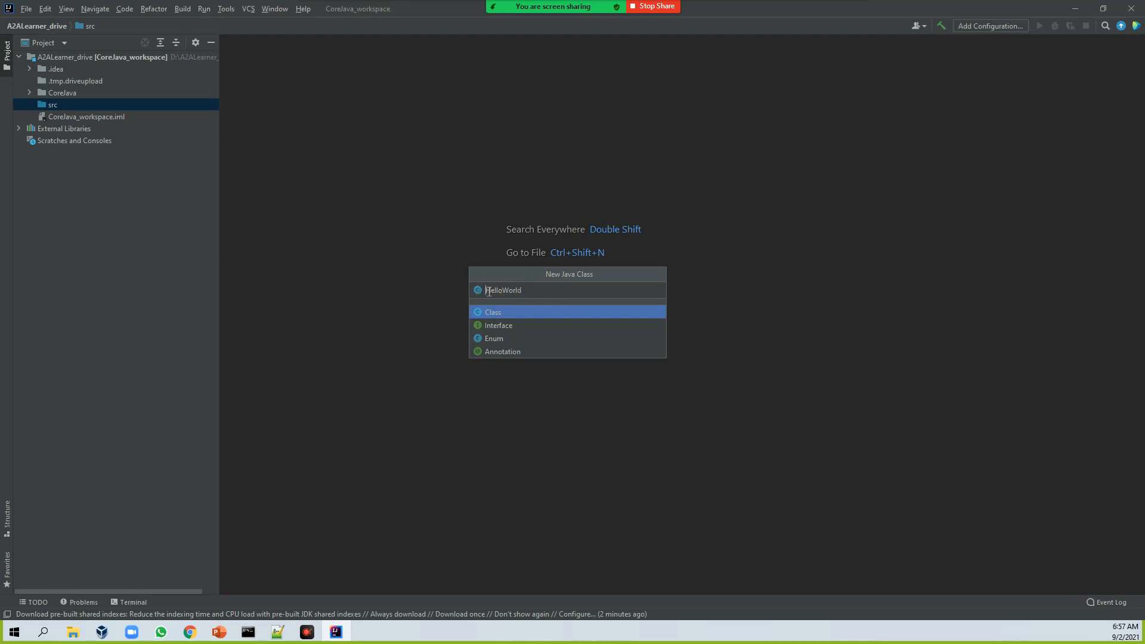
{"action": "left_click_drag", "start_coordinate": [486, 291], "coordinate": [503, 290]}
{"action": "key", "text": "Return"}
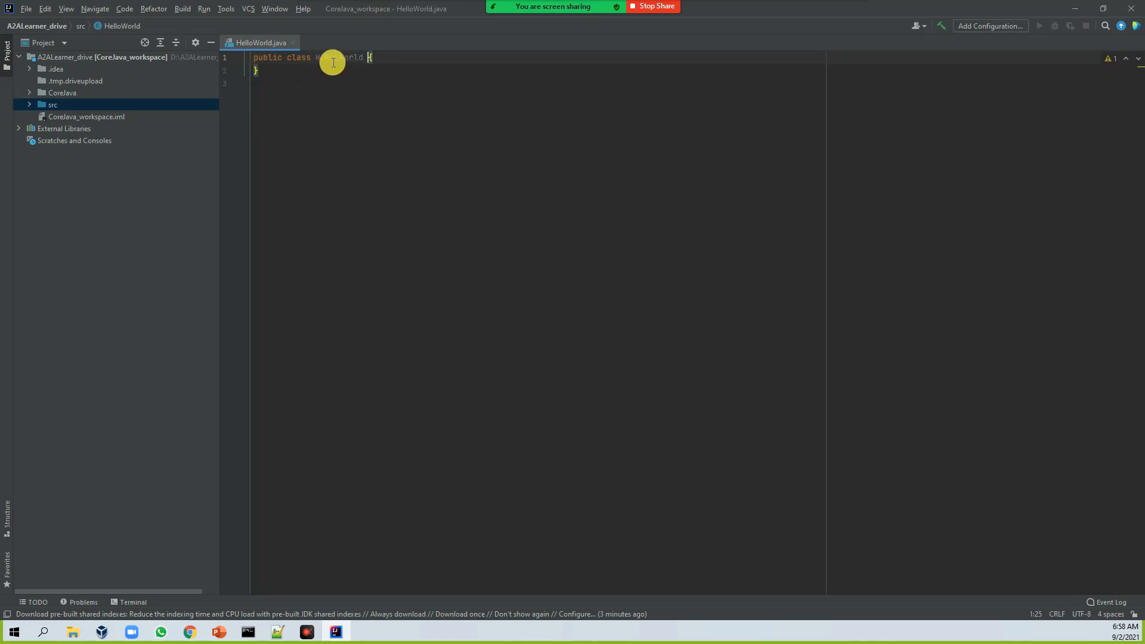
- Inside the HelloWorld class, begin a method declaration reading public static void main
{"action": "left_click", "coordinate": [376, 59]}
{"action": "key", "text": "Return"}
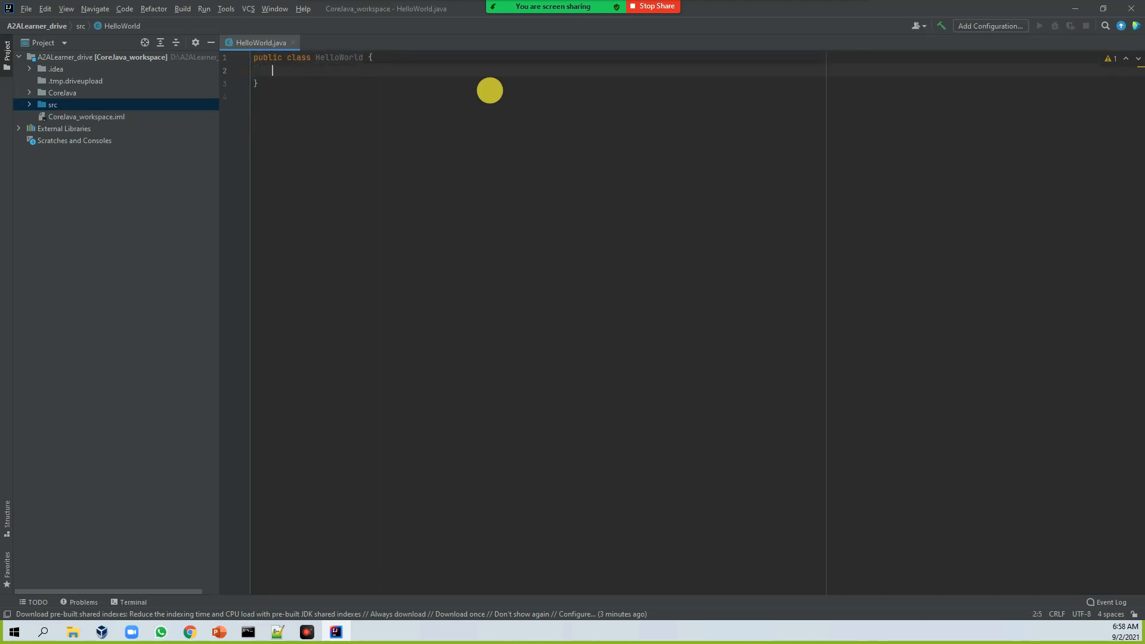
{"action": "type", "text": "pub"}
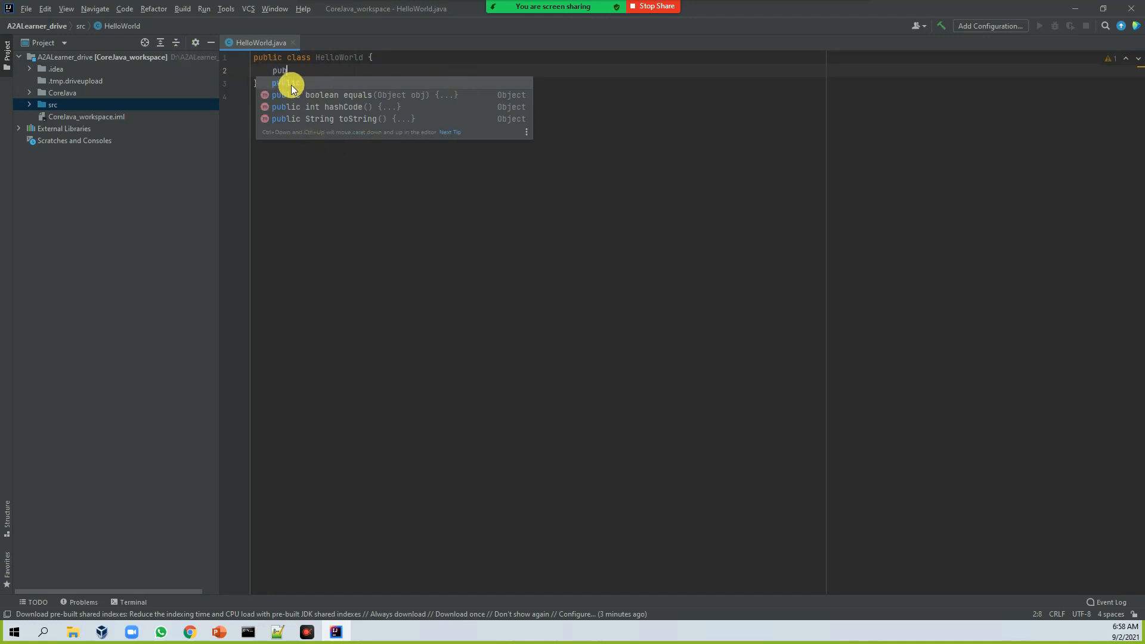
{"action": "key", "text": "Return"}
{"action": "type", "text": "s"}
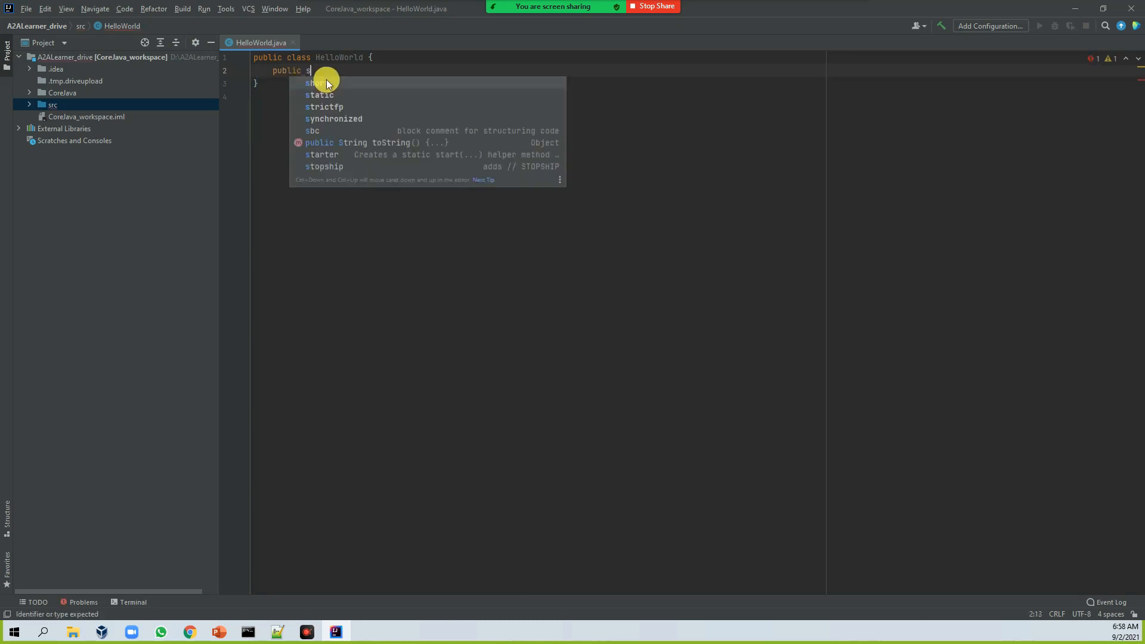
{"action": "type", "text": "t"}
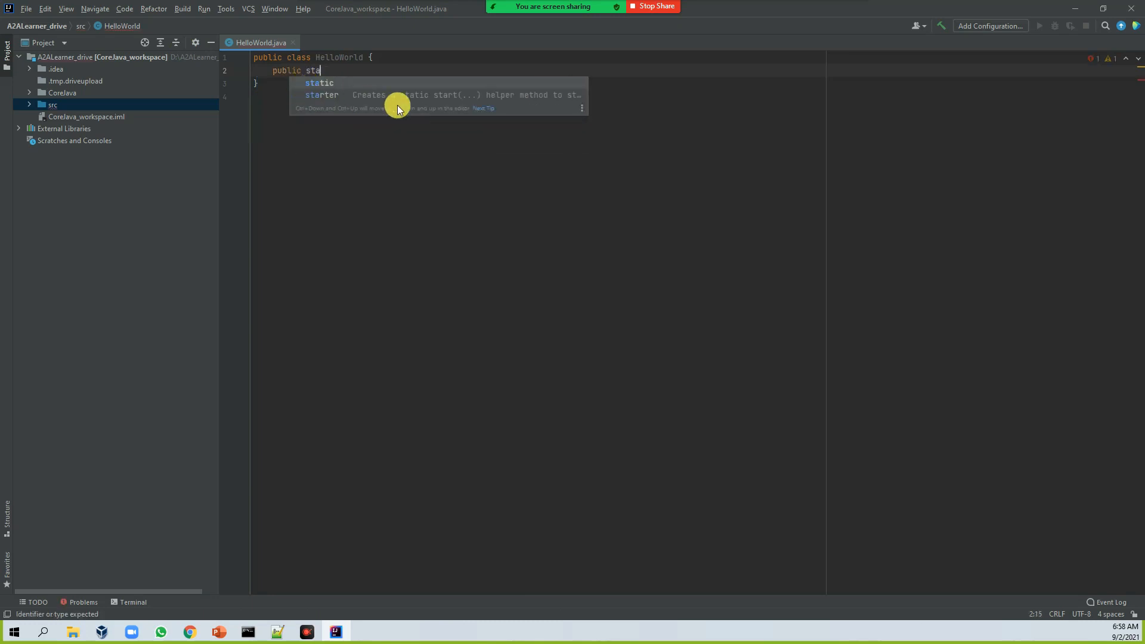
{"action": "type", "text": "a"}
{"action": "key", "text": "Return"}
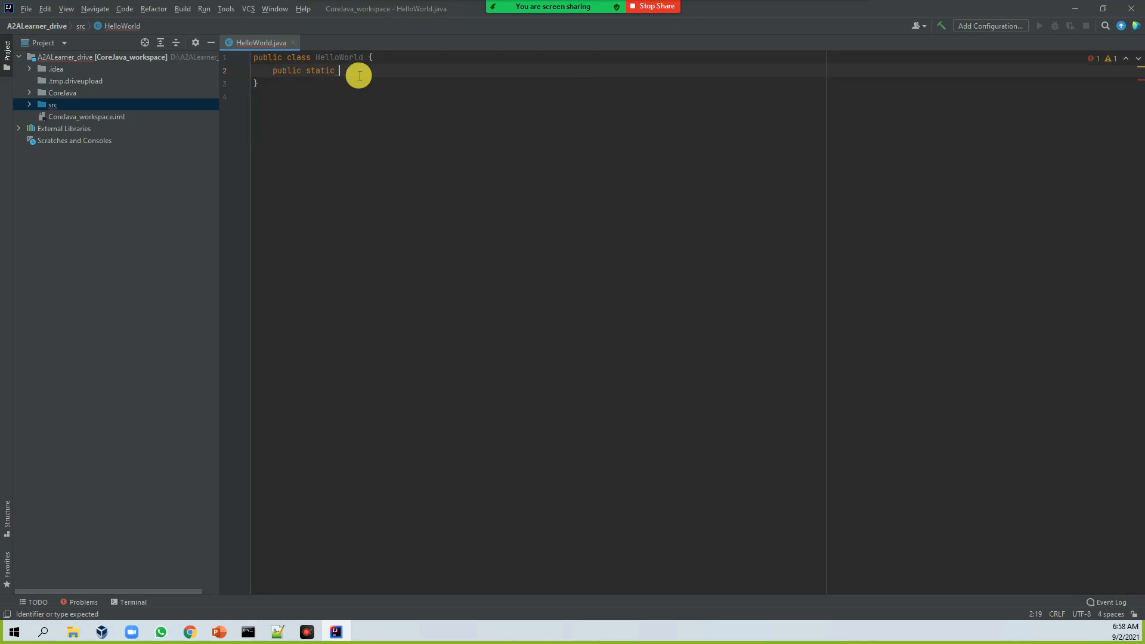
{"action": "type", "text": "vo"}
{"action": "key", "text": "Return"}
{"action": "type", "text": "main"}
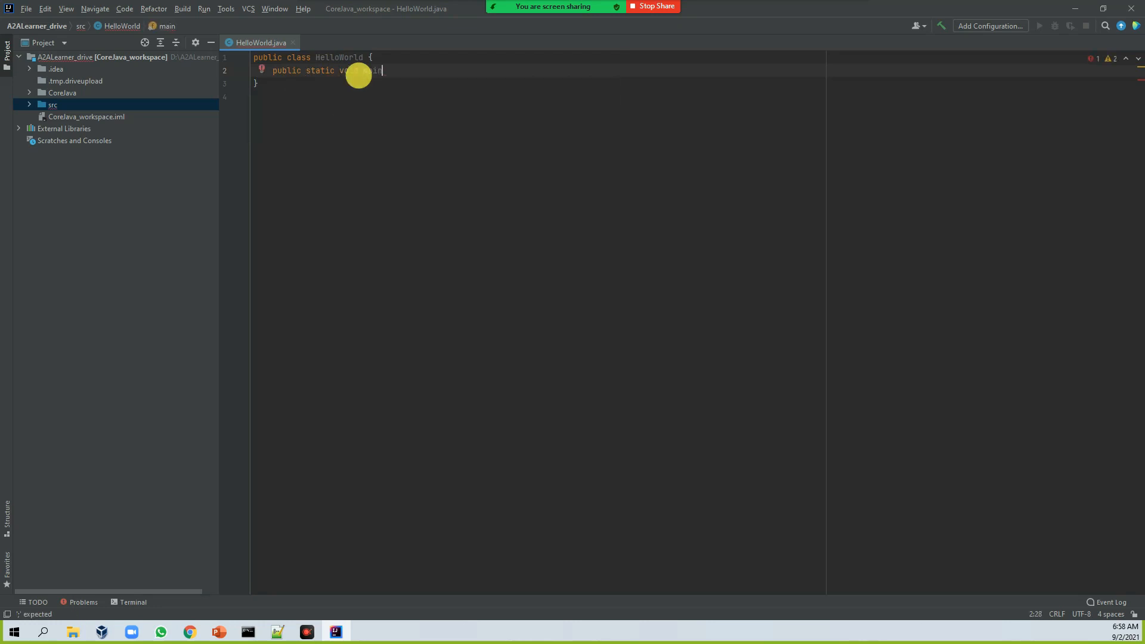
- Give the main method the parameter String args[] and open its body with braces
{"action": "type", "text": "(Stri"}
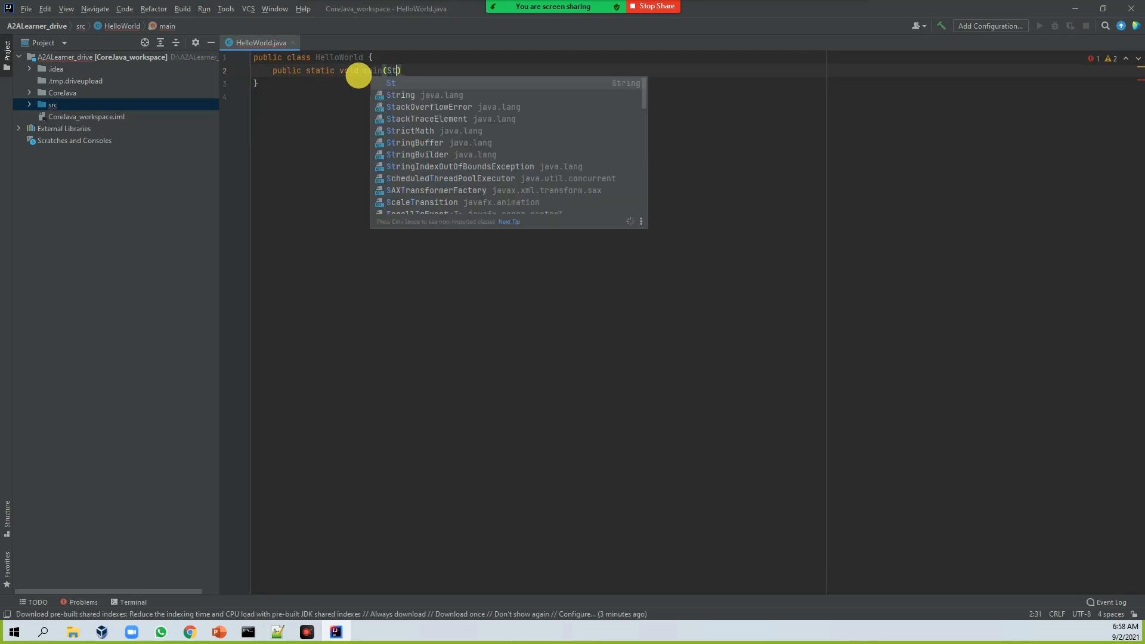
{"action": "key", "text": "Return"}
{"action": "type", "text": "args"}
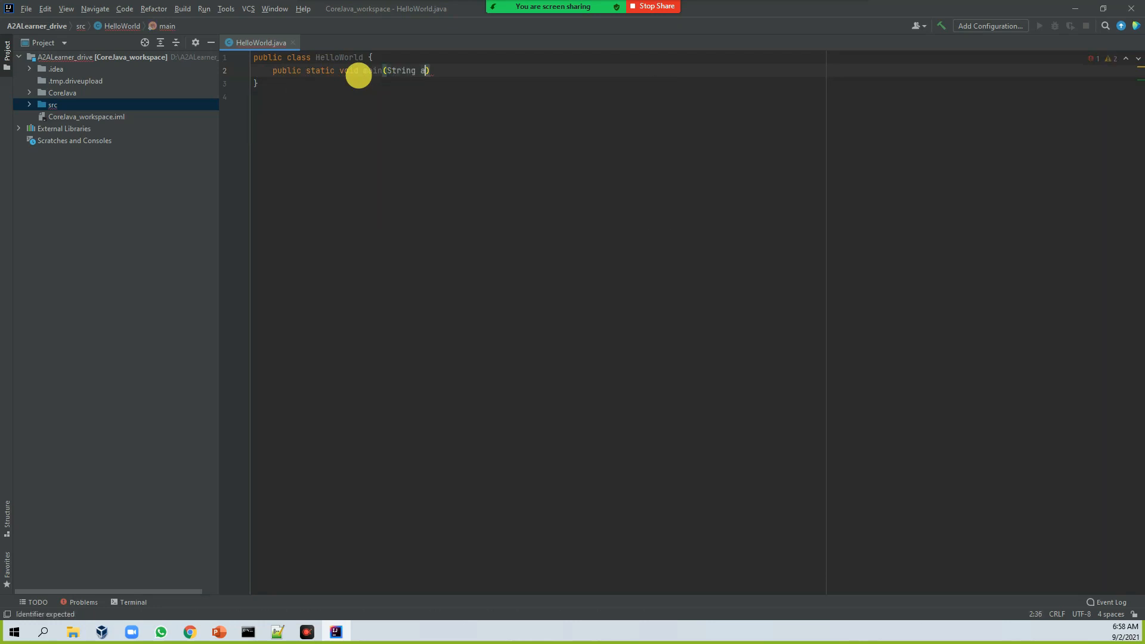
{"action": "type", "text": "[])"}
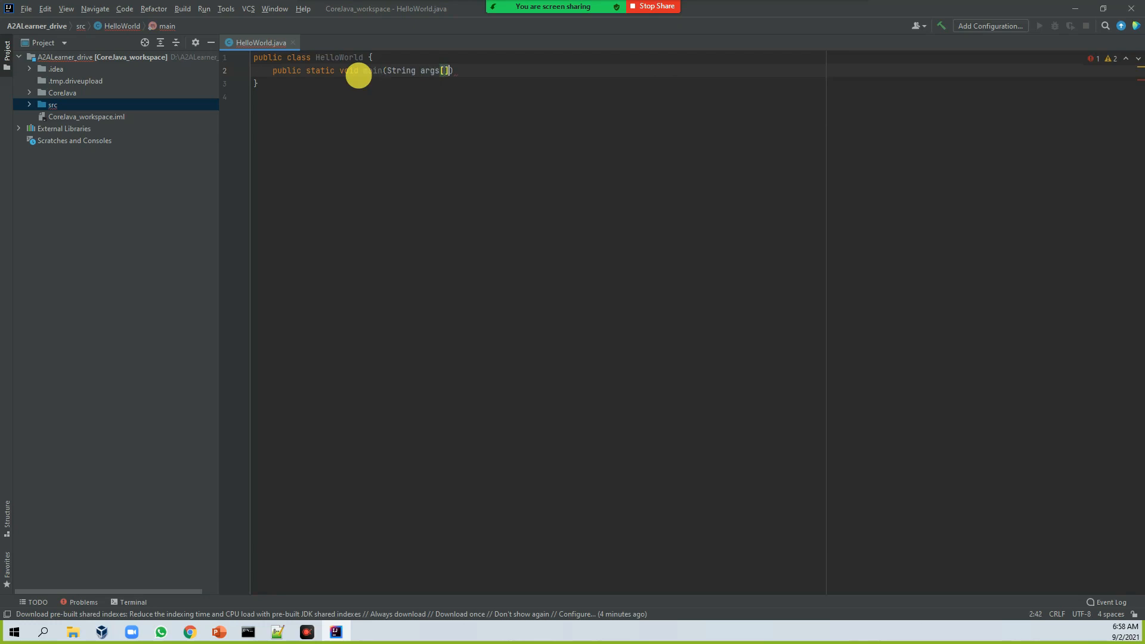
{"action": "type", "text": "{"}
{"action": "key", "text": "Return"}
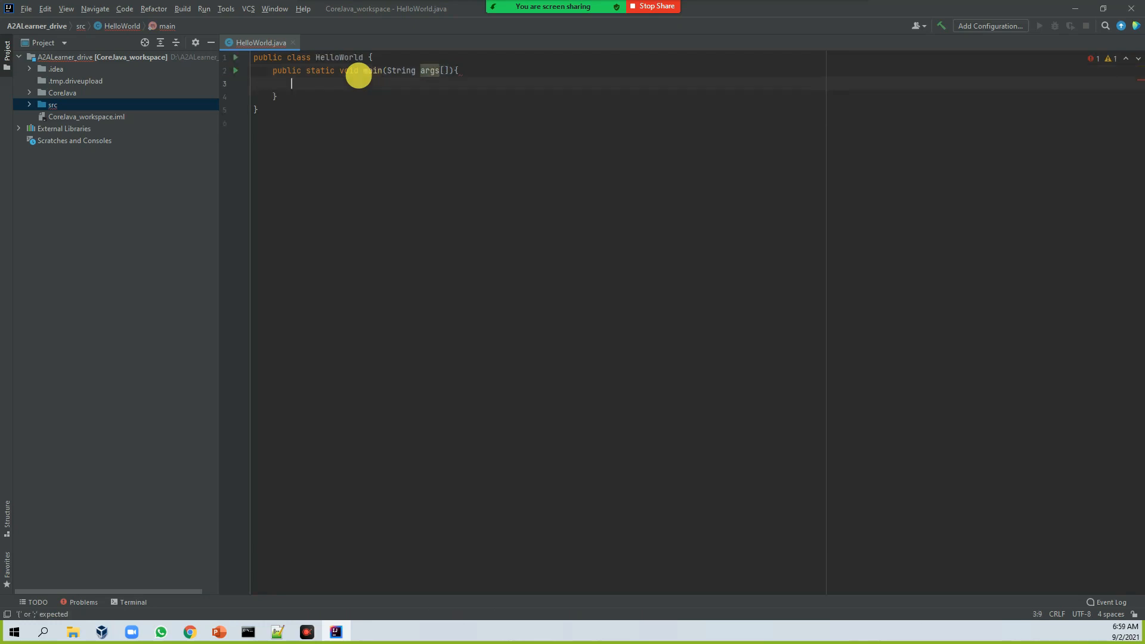
- In the main method's body, add the statement System.out.println("Hello World ....!");
{"action": "type", "text": "System."}
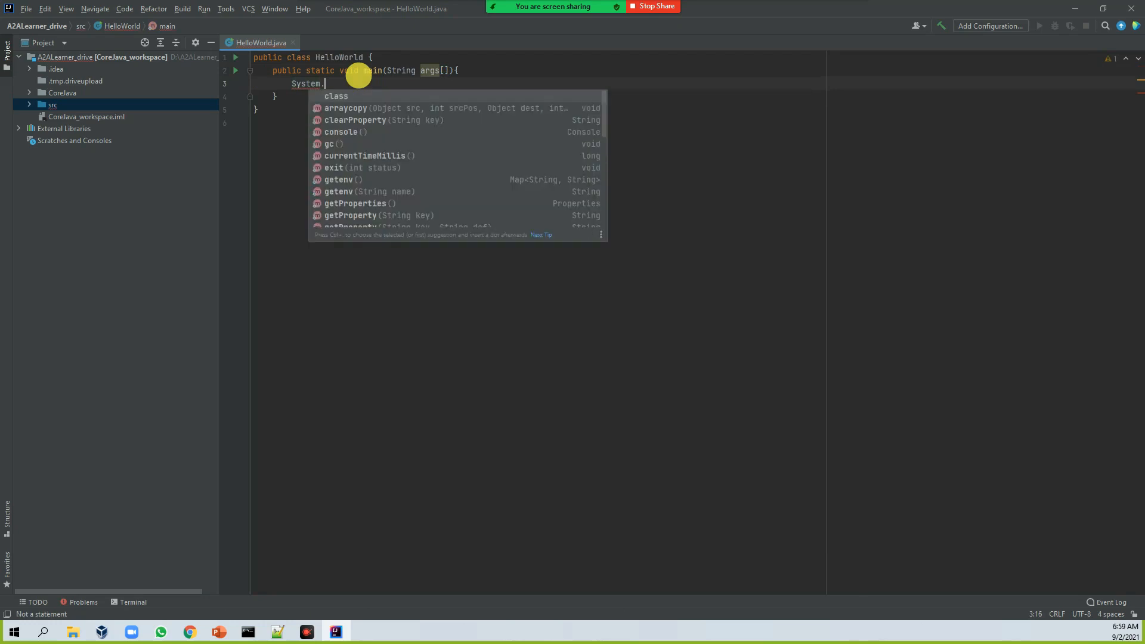
{"action": "key", "text": "Escape"}
{"action": "type", "text": "o"}
{"action": "key", "text": "BackSpace"}
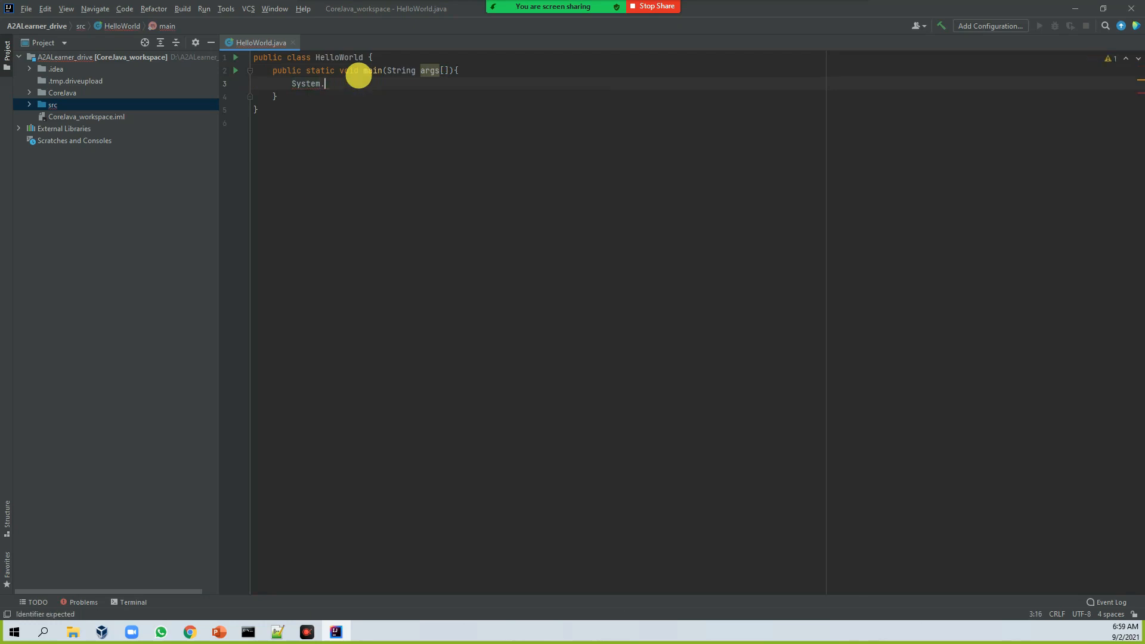
{"action": "type", "text": "out.p"}
{"action": "key", "text": "Return"}
{"action": "type", "text": "\"Hello World ....!\");"}
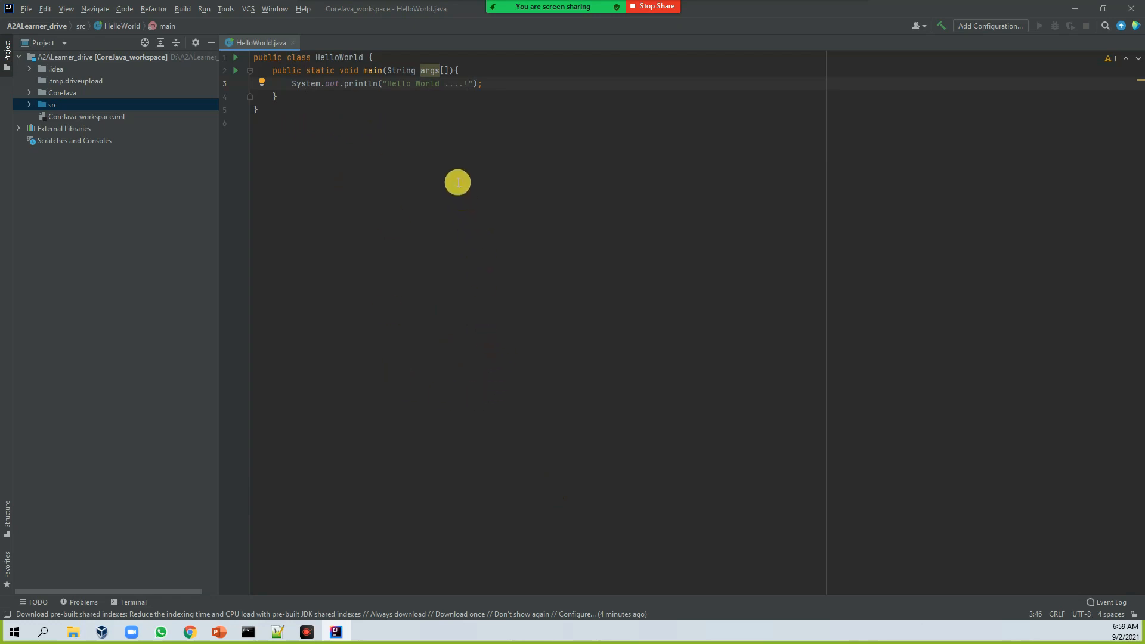
{"action": "left_click", "coordinate": [434, 150]}
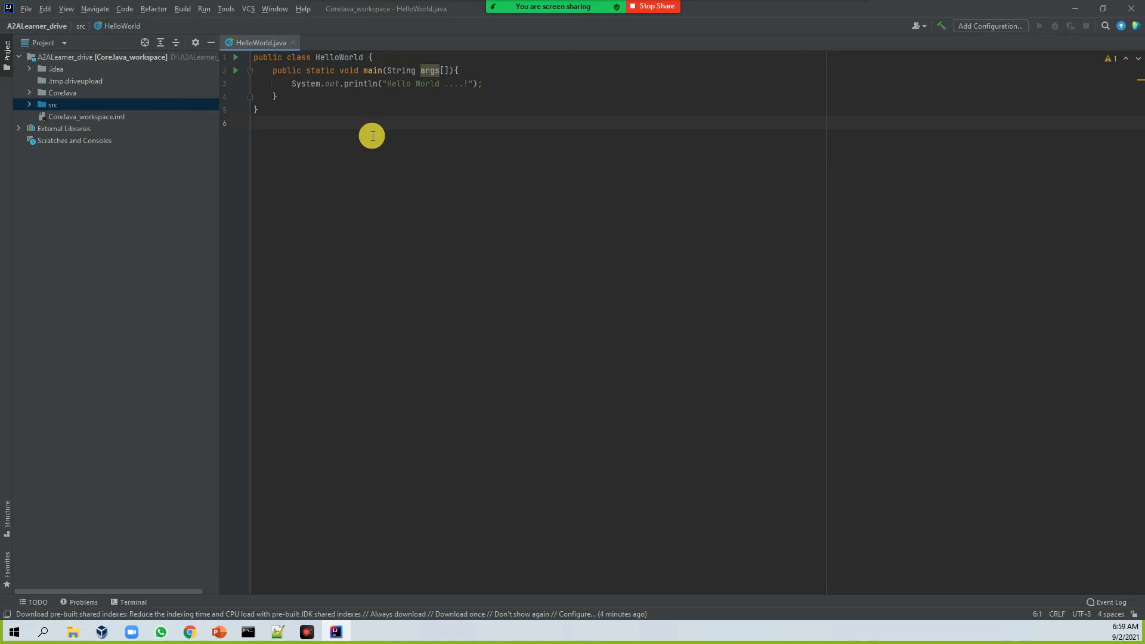
- Switch to File Explorer, check the contents of the src folder in A2ALearner_drive, and return to IntelliJ IDEA
{"action": "left_click", "coordinate": [69, 637]}
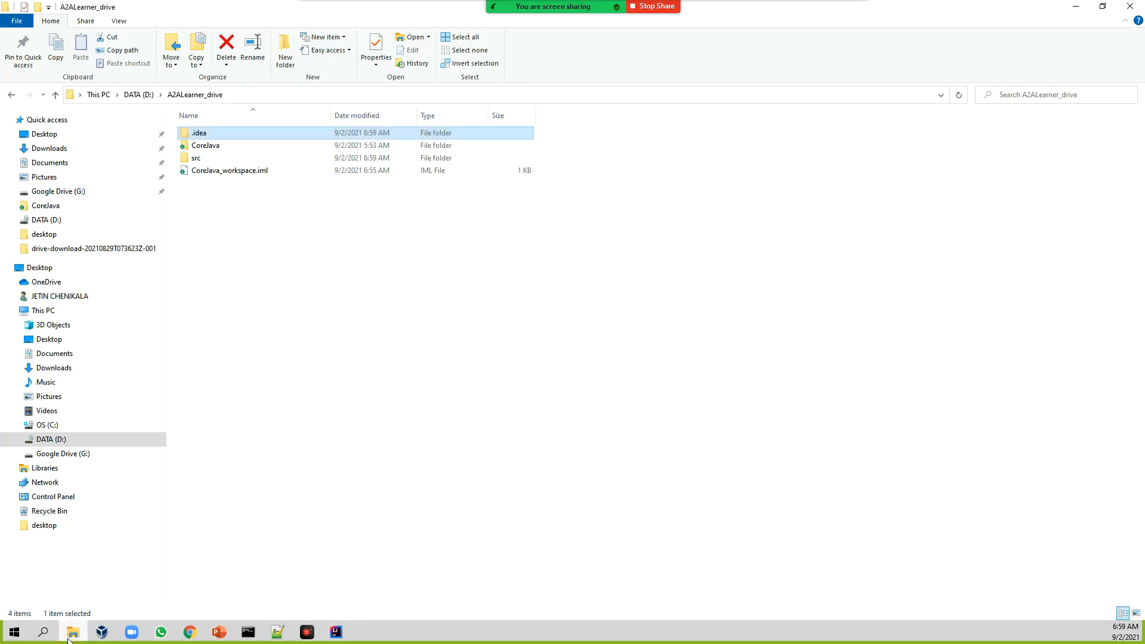
{"action": "double_click", "coordinate": [199, 158]}
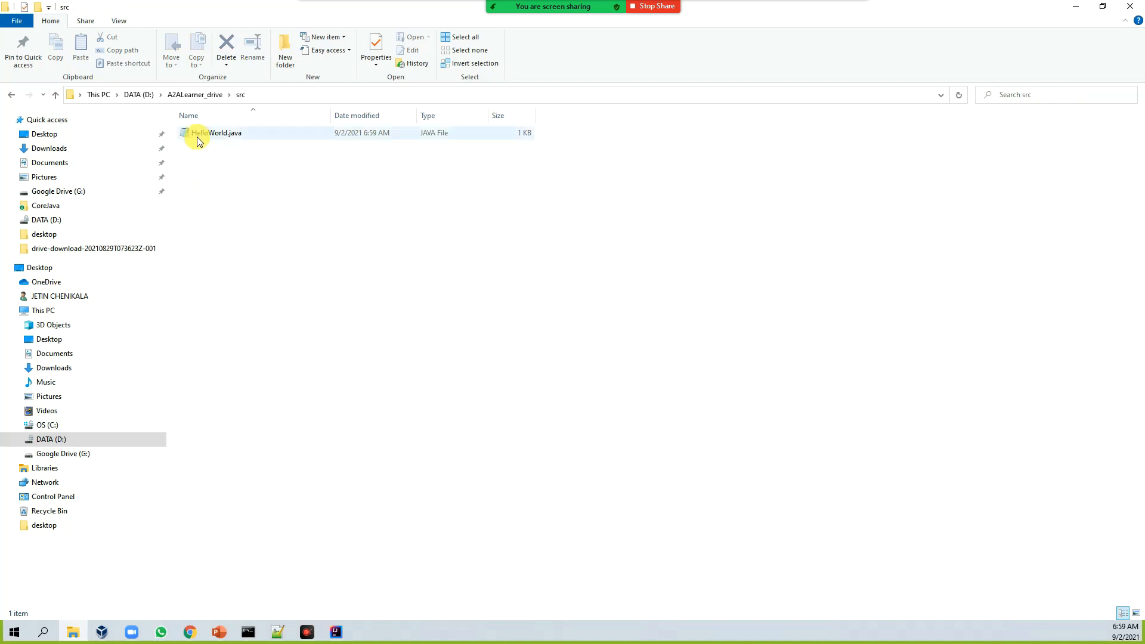
{"action": "left_click", "coordinate": [204, 96]}
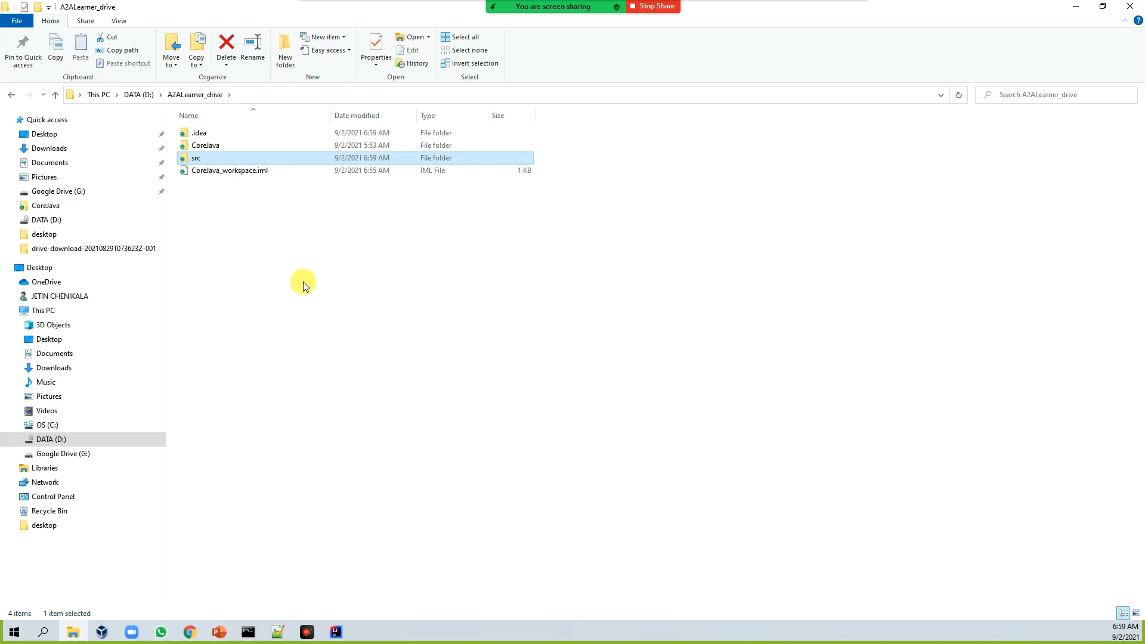
{"action": "left_click", "coordinate": [1075, 8]}
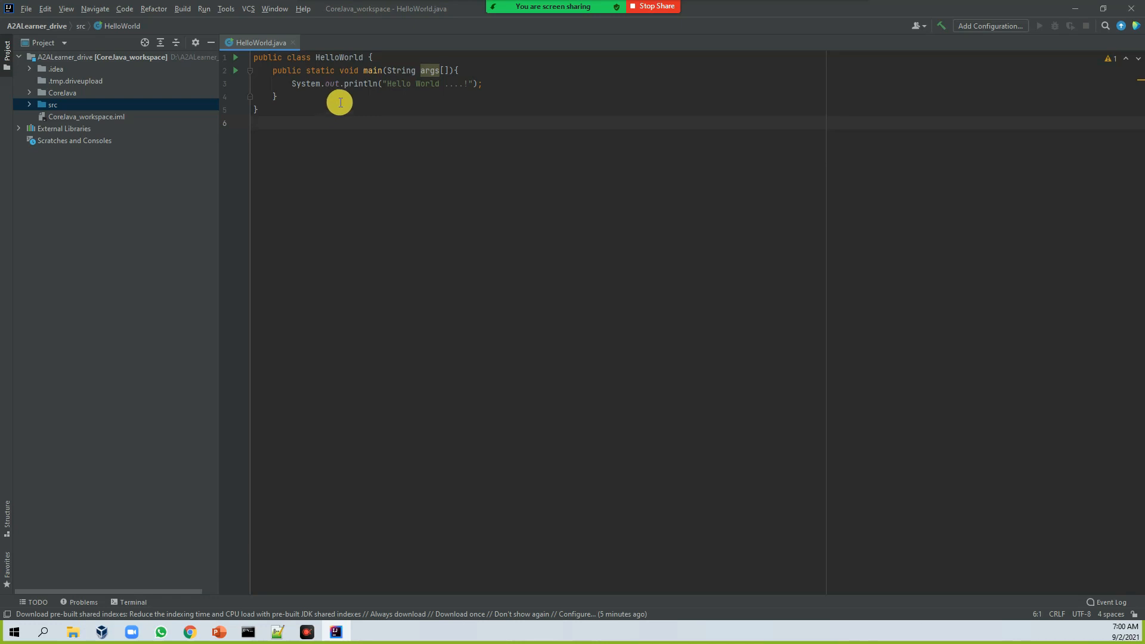
- Expand the src folder to show the HelloWorld class and run HelloWorld.main() from the code editor
{"action": "left_click", "coordinate": [31, 104]}
{"action": "left_click", "coordinate": [65, 118]}
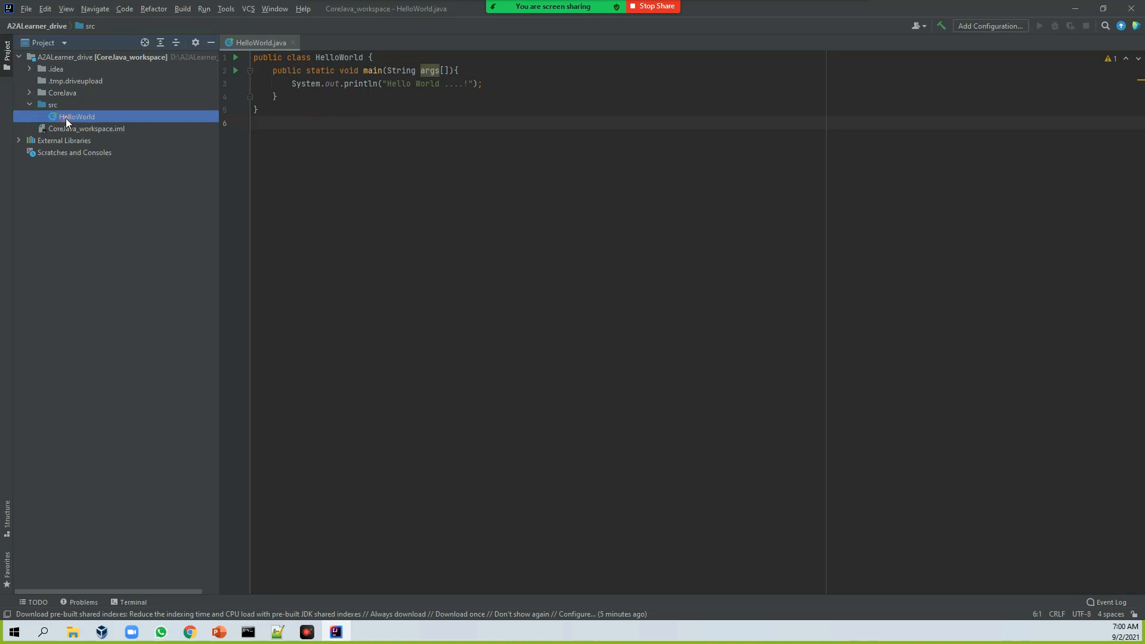
{"action": "right_click", "coordinate": [75, 118]}
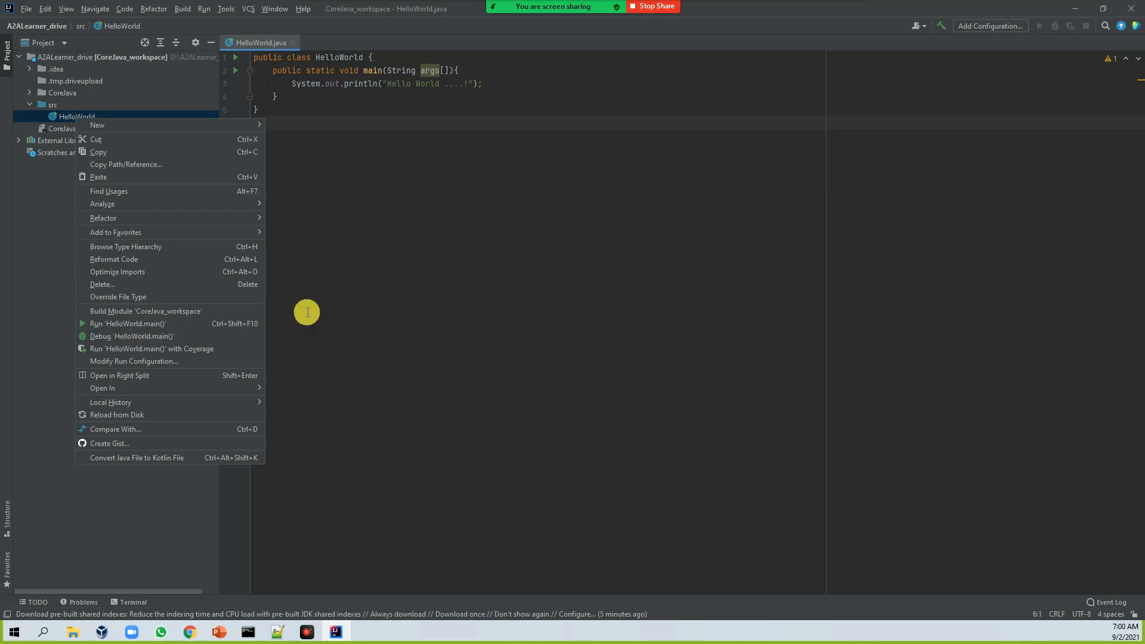
{"action": "left_click", "coordinate": [406, 99]}
{"action": "right_click", "coordinate": [412, 100]}
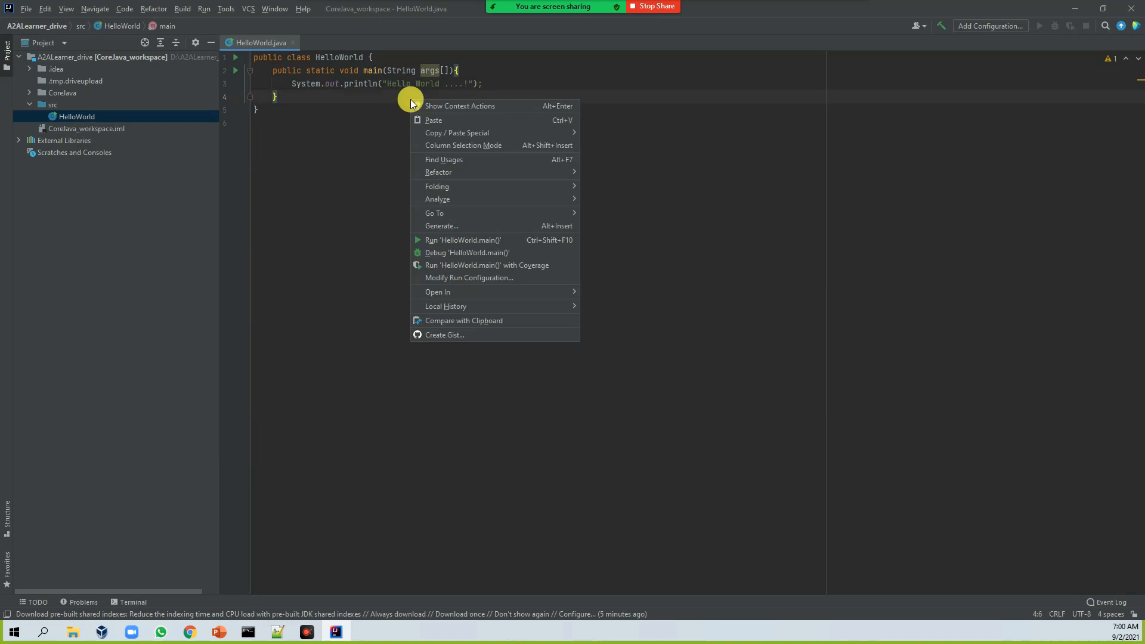
{"action": "left_click", "coordinate": [454, 241]}
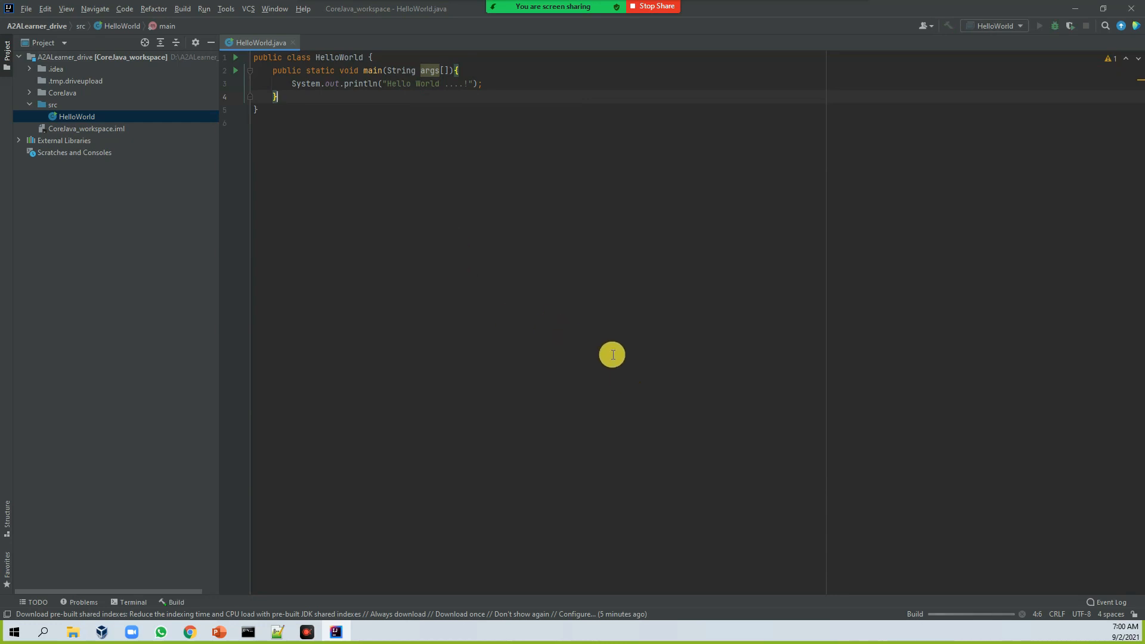